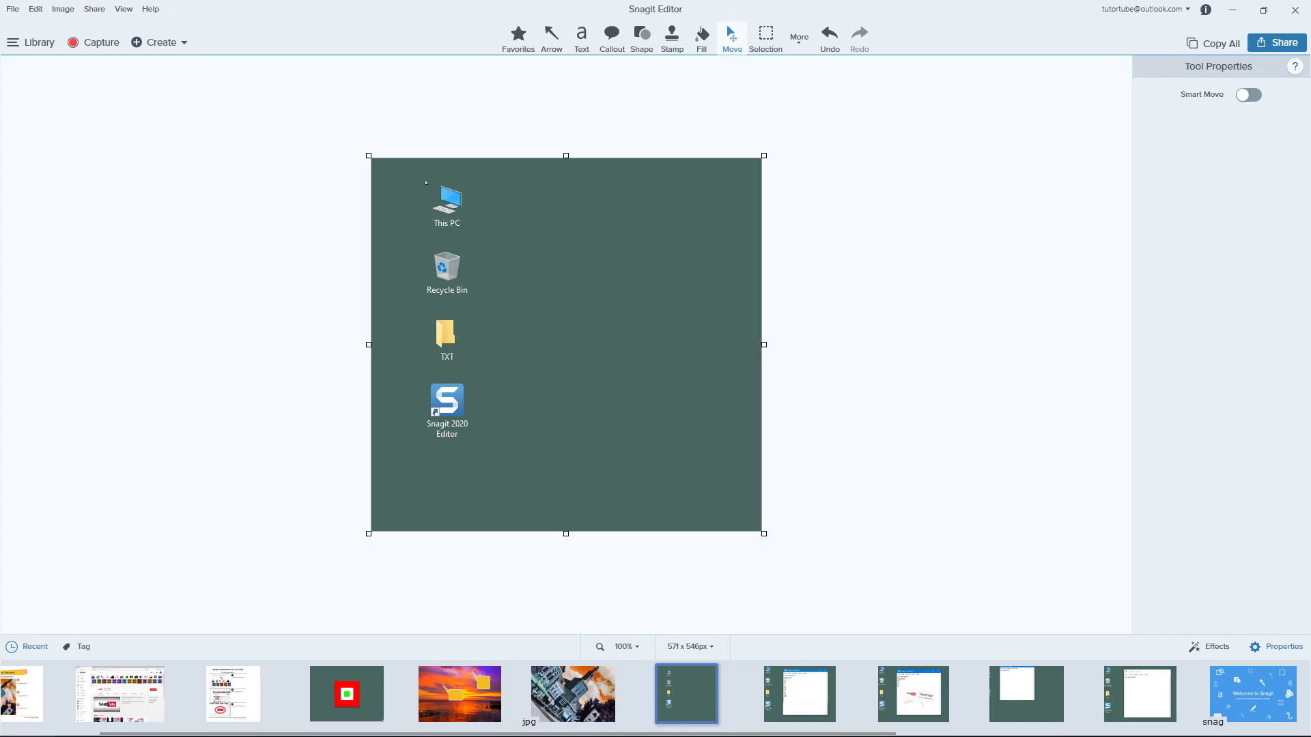
# Tag the 00:41 video capture with a newly created 'picture' tag.
pyautogui.scroll(4, 684, 692)
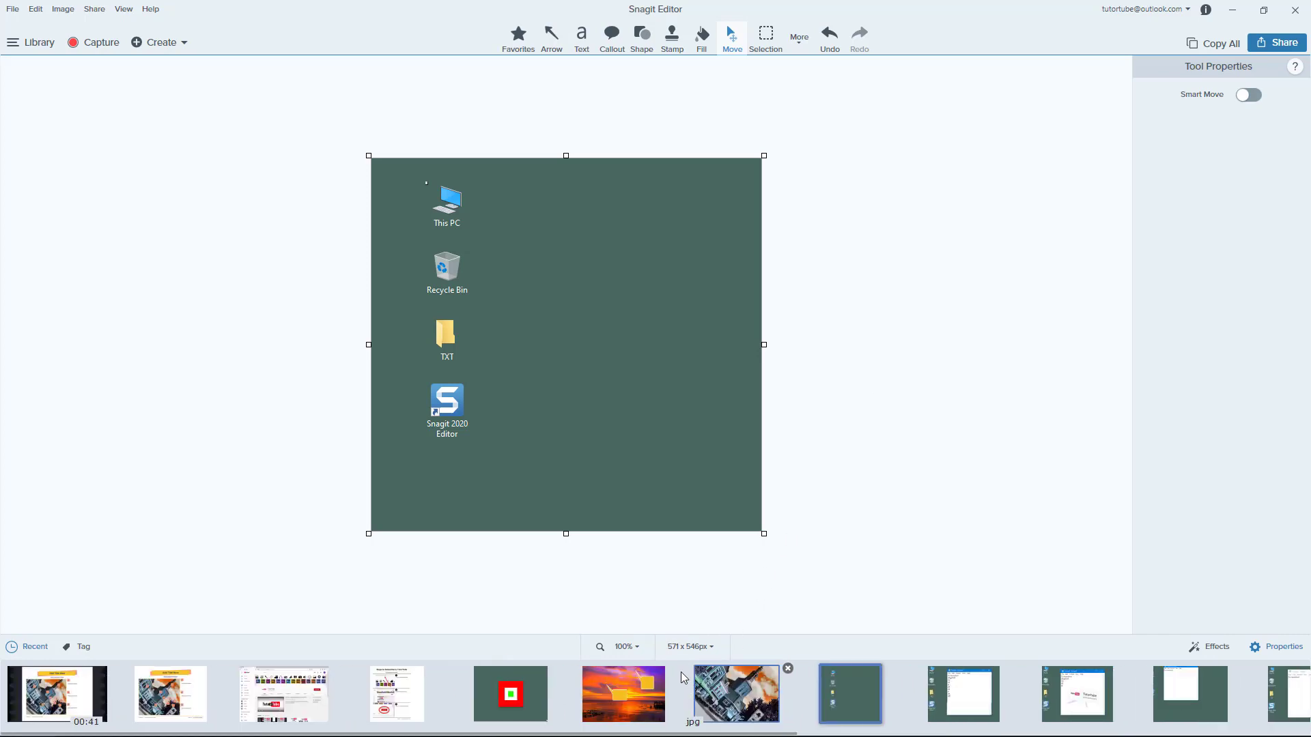
pyautogui.click(92, 683)
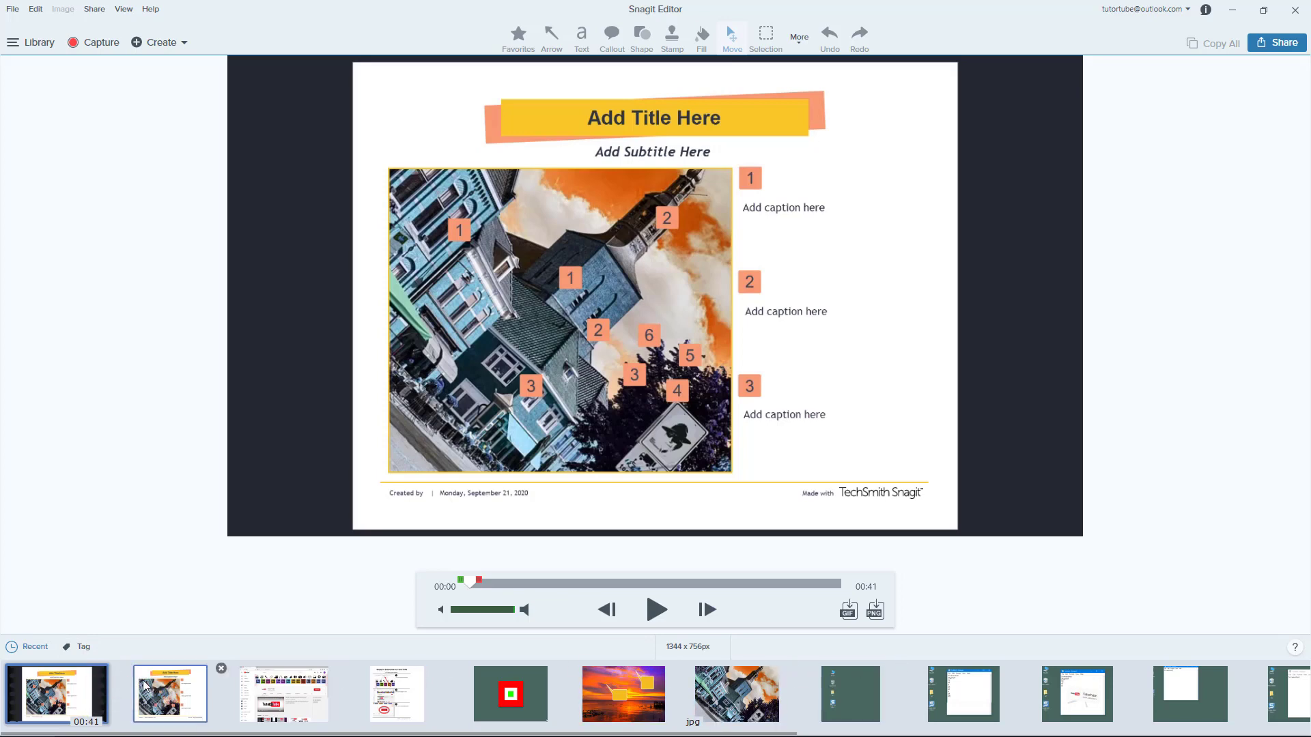
pyautogui.click(80, 650)
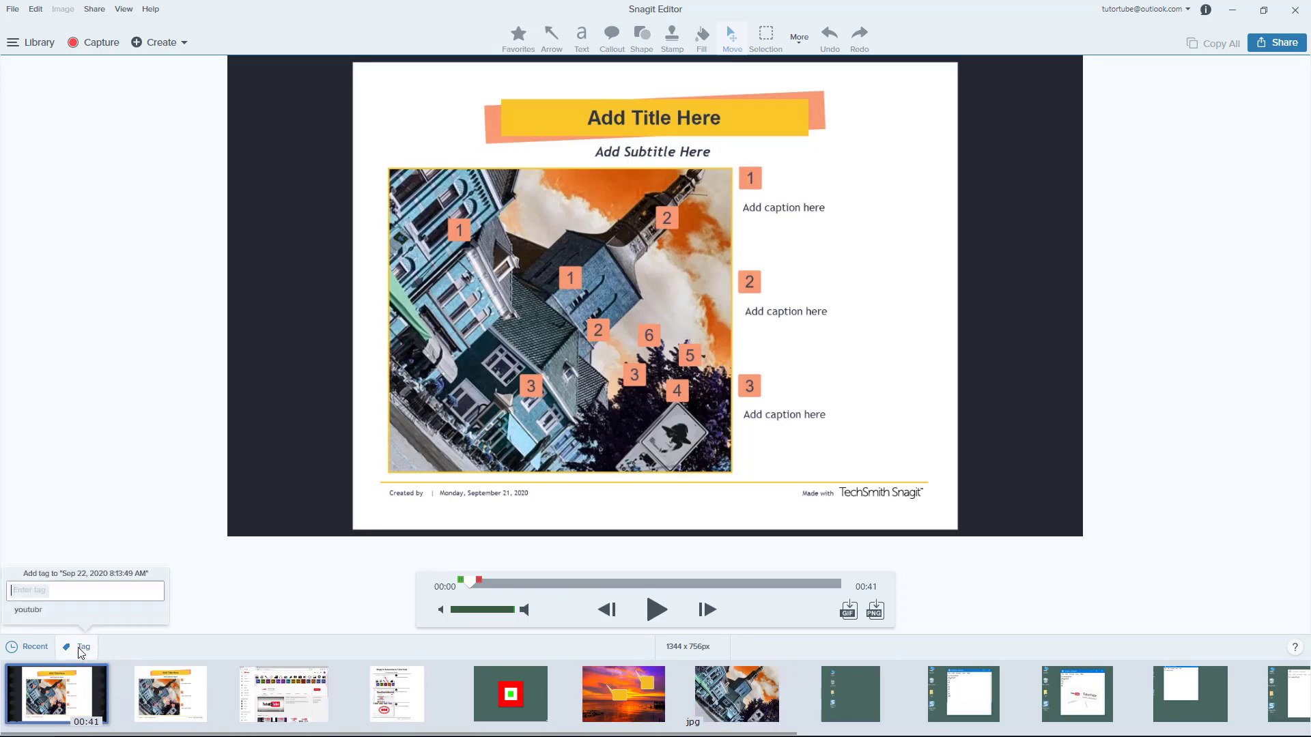
pyautogui.write('picture')
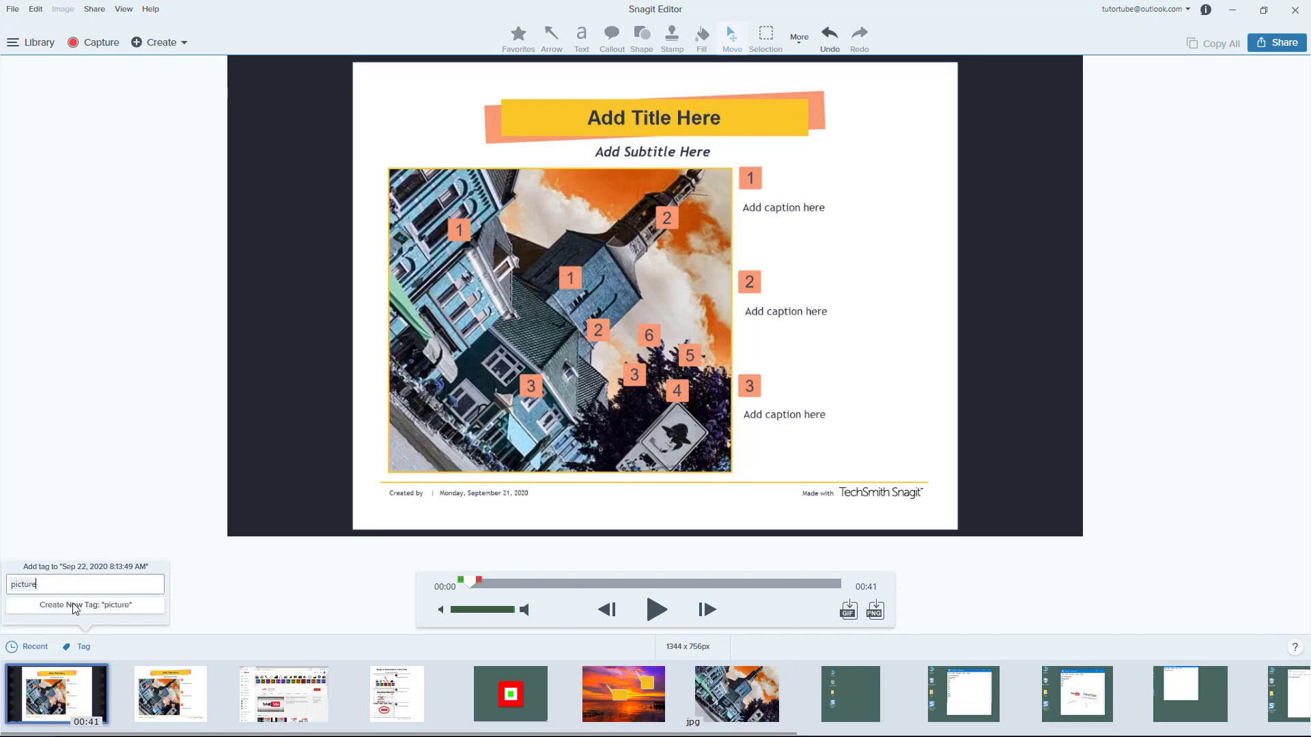
pyautogui.click(75, 606)
# Add the 'picture' tag to the annotated building template capture.
pyautogui.click(170, 695)
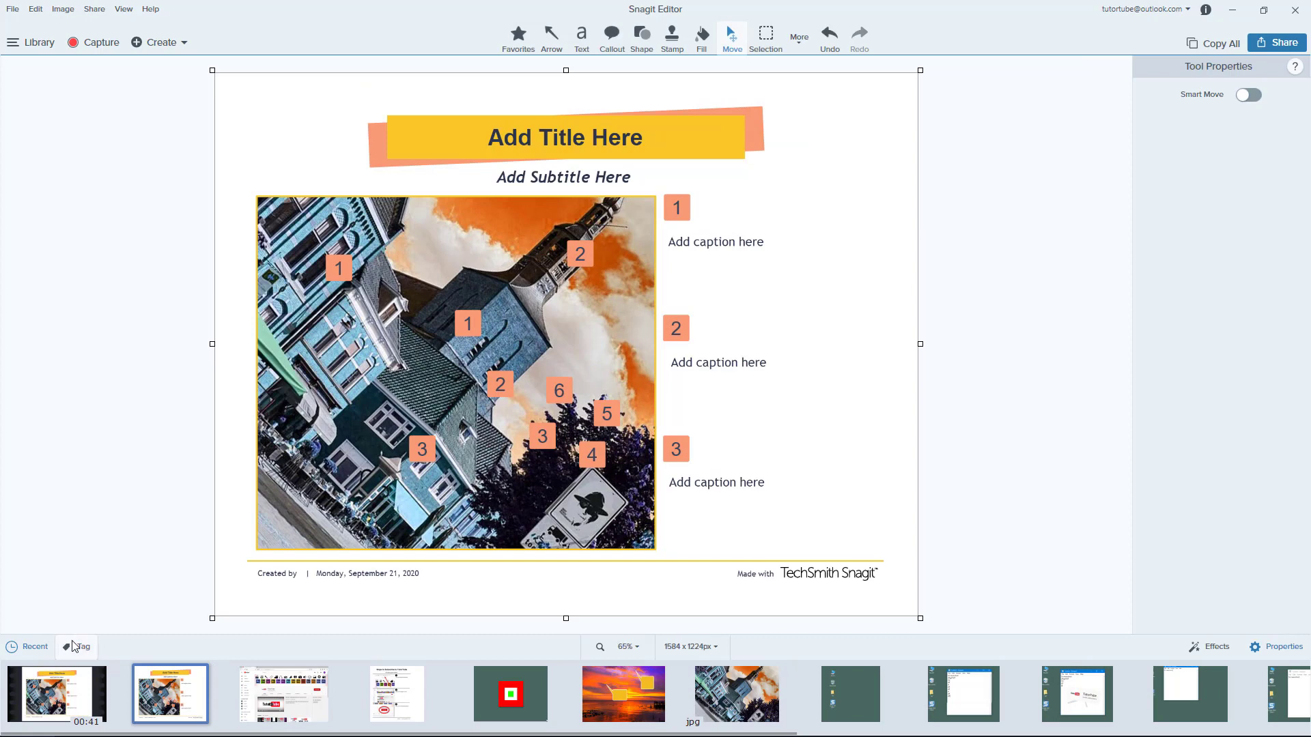
pyautogui.click(75, 647)
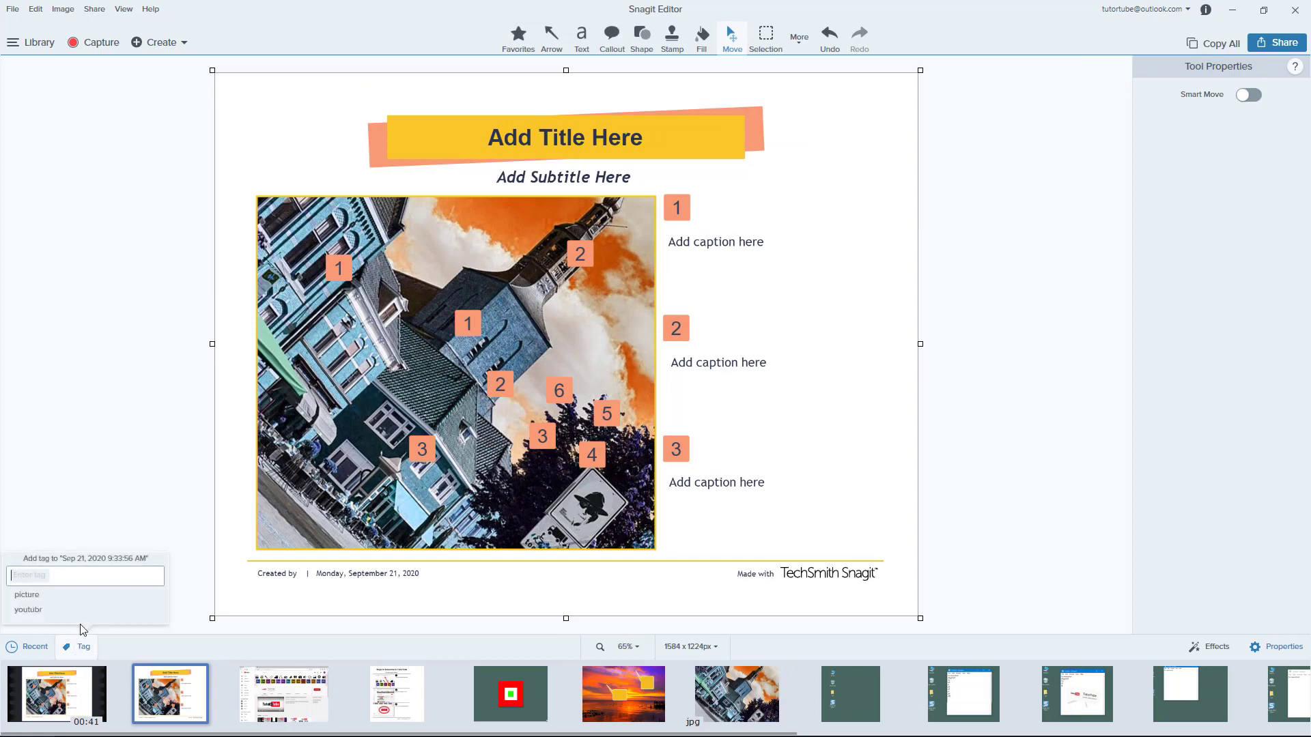
pyautogui.write('picture')
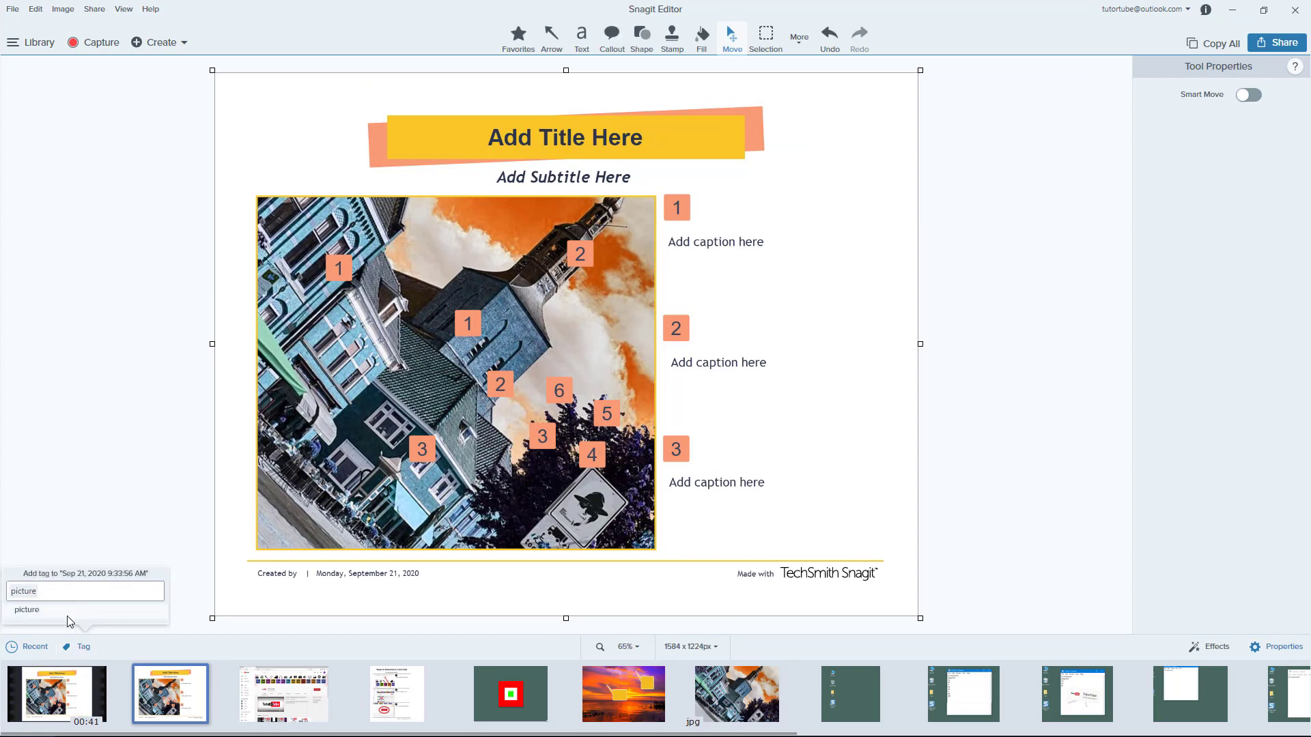
pyautogui.press('Return')
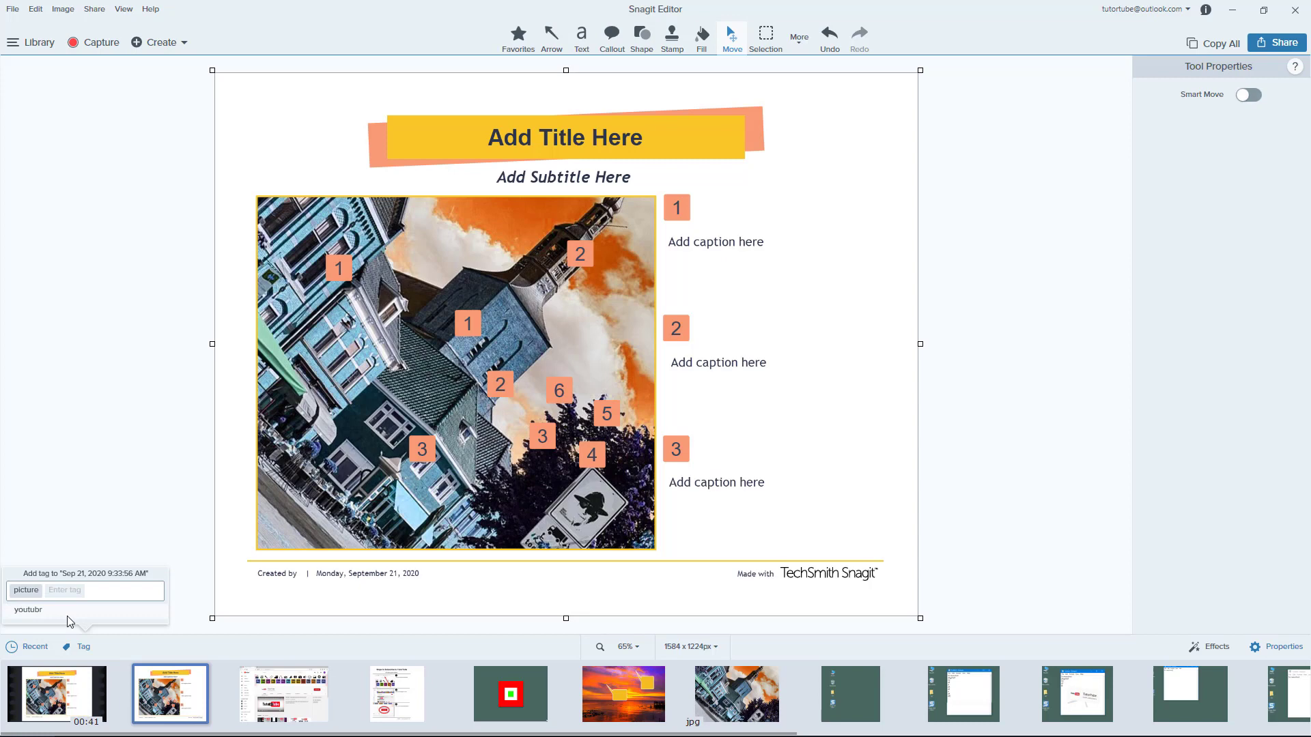
# Verify the 'picture' tag on both the video capture and the building template.
pyautogui.click(57, 698)
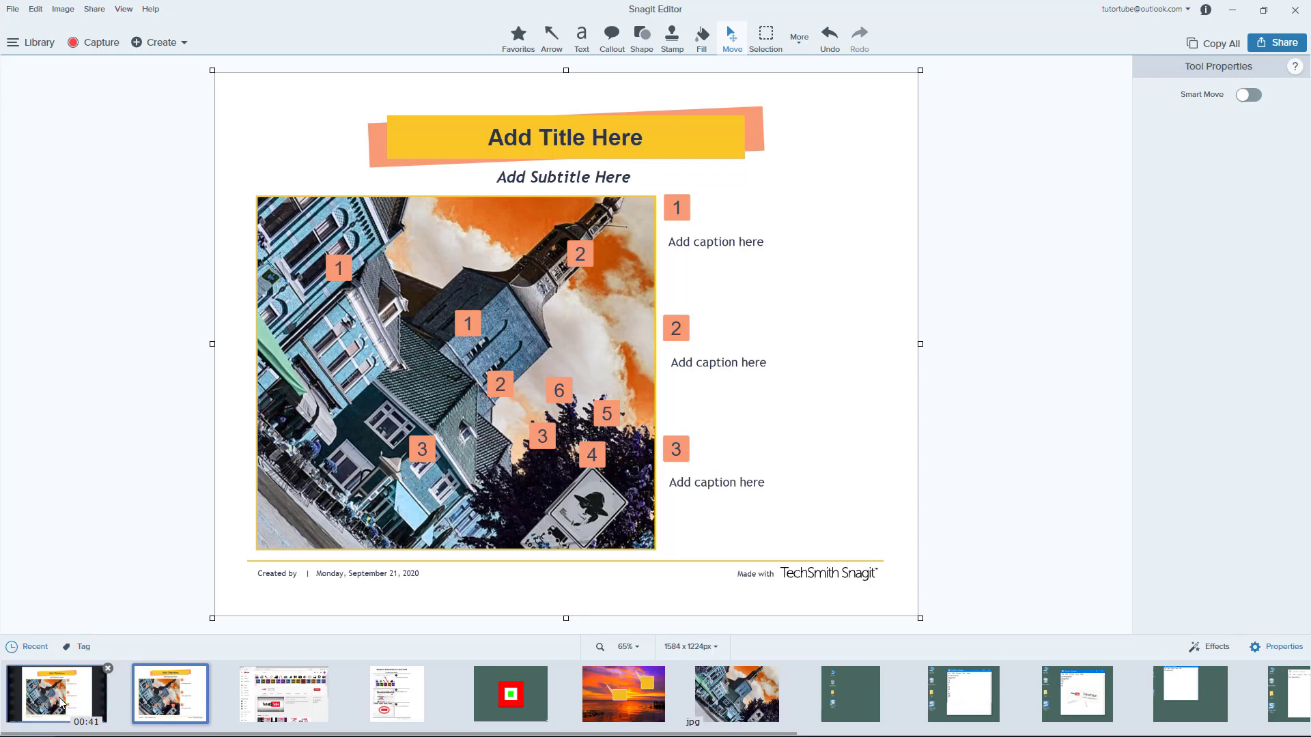
pyautogui.click(72, 649)
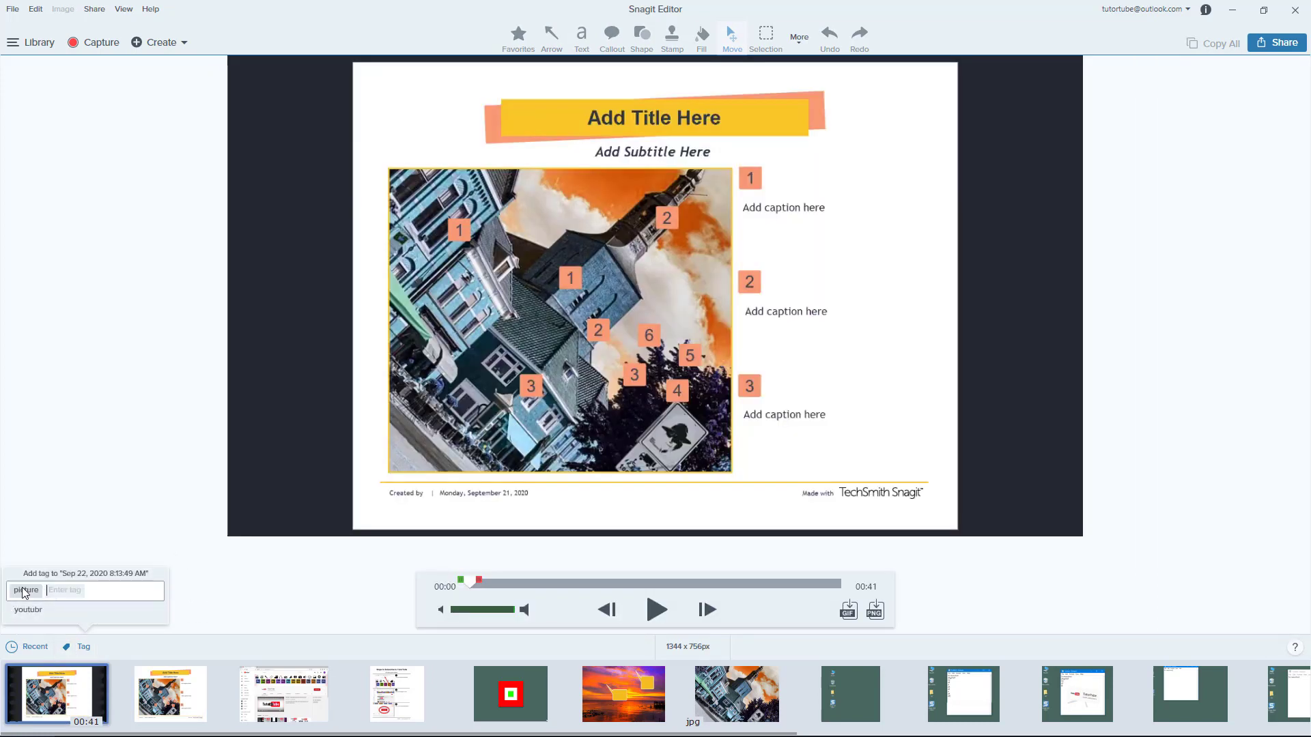
pyautogui.click(140, 685)
pyautogui.click(89, 646)
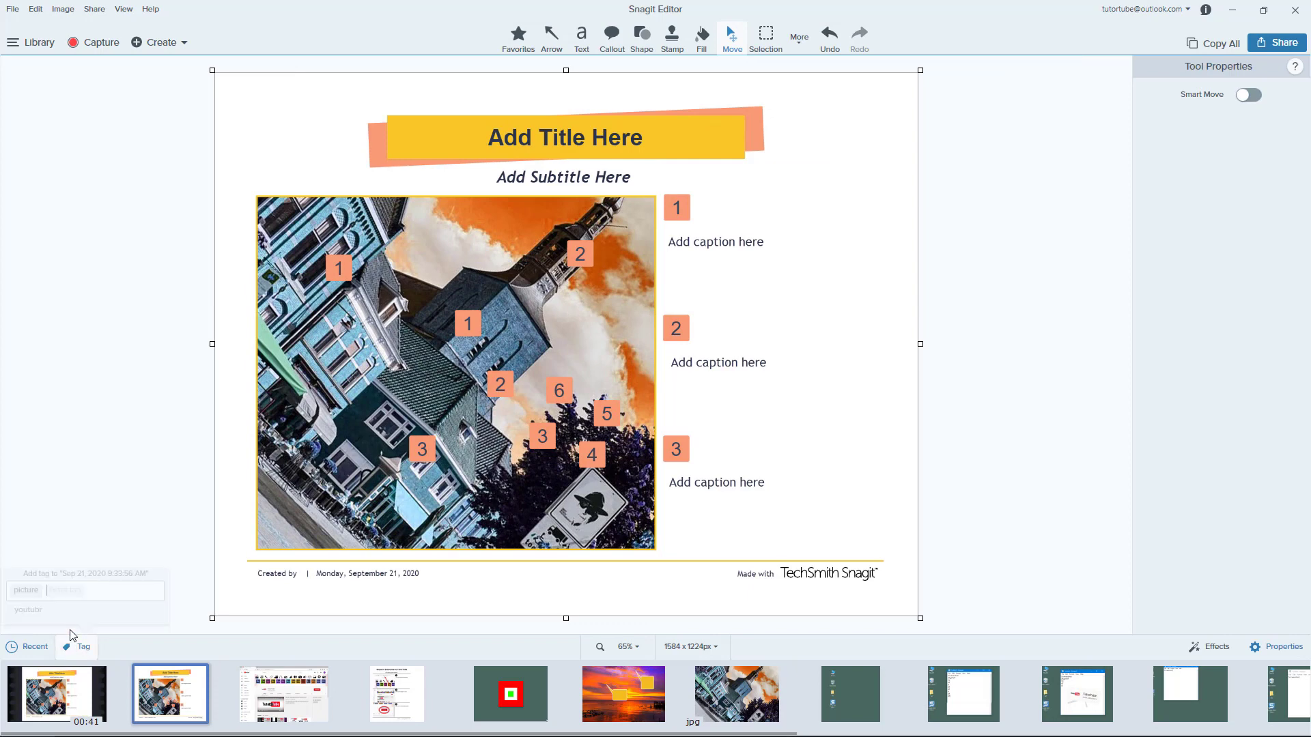
# Create a 'website' tag on the YouTube channel screenshot, then select the Steps to Subscribe to TutorTube capture.
pyautogui.click(286, 686)
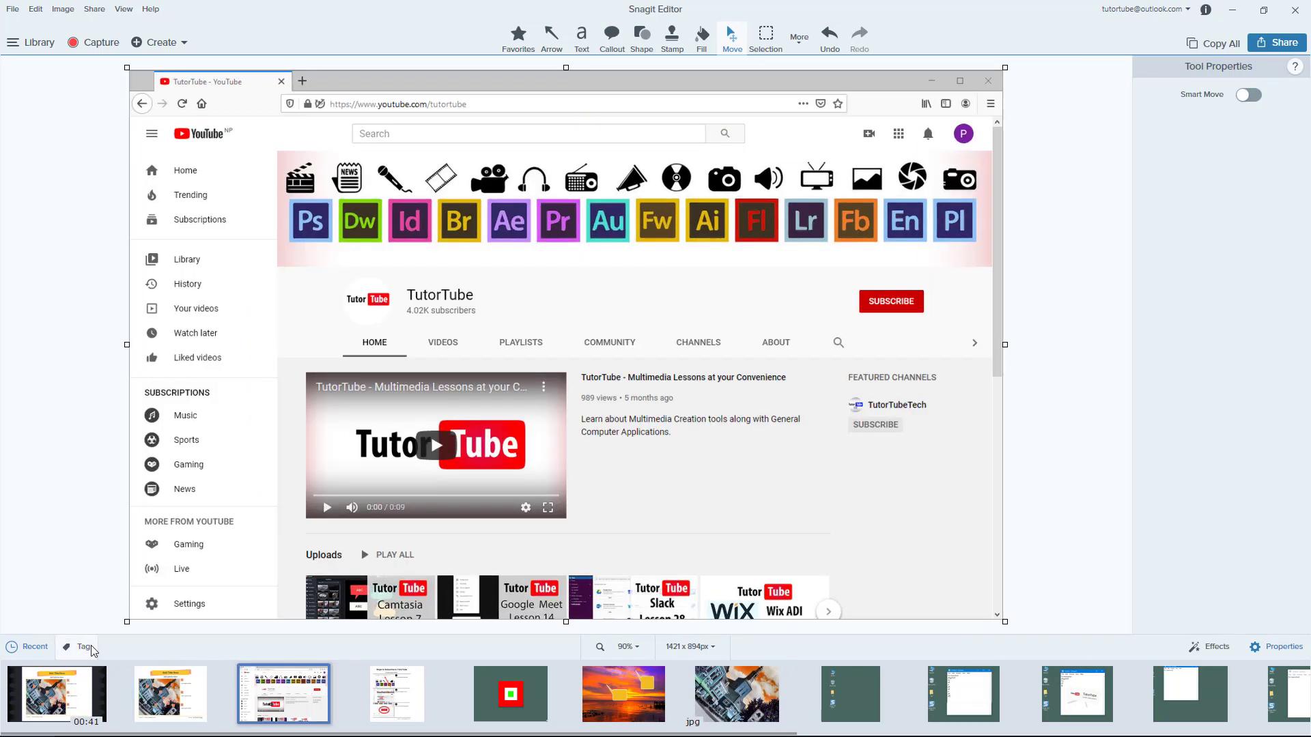
pyautogui.click(86, 647)
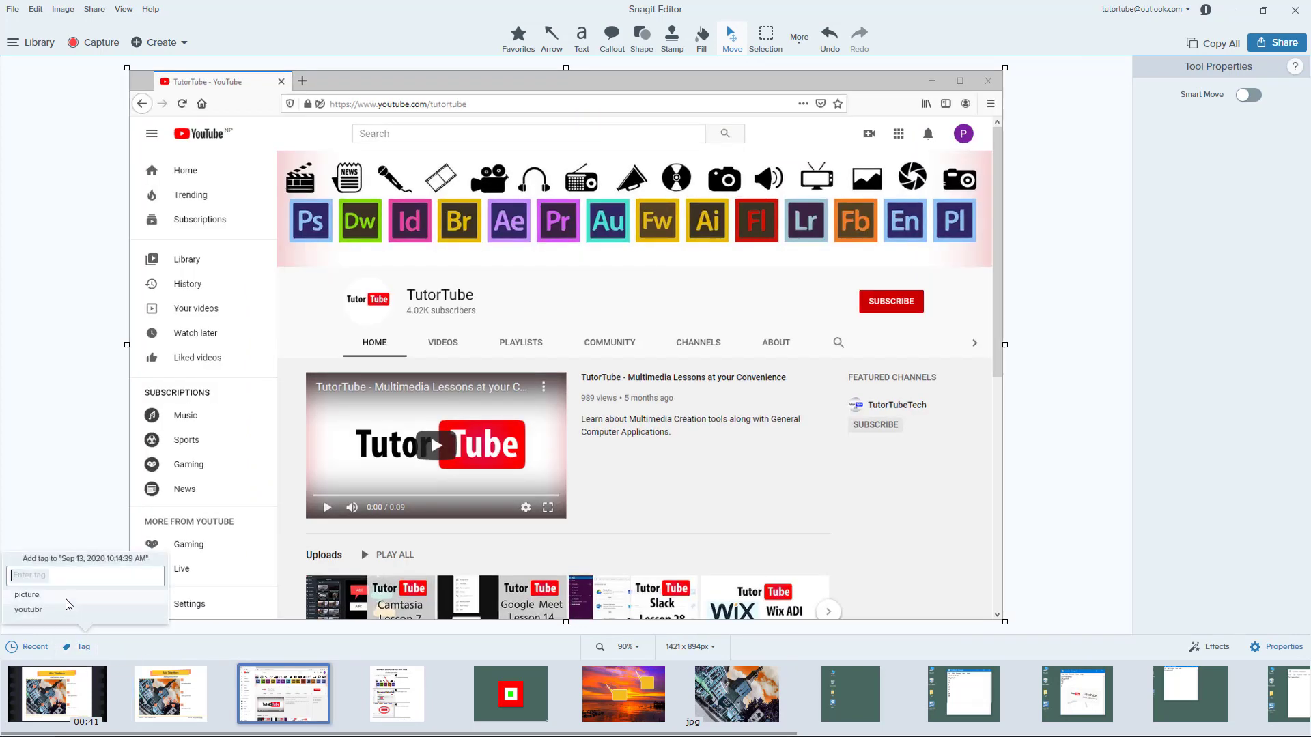
pyautogui.write('website')
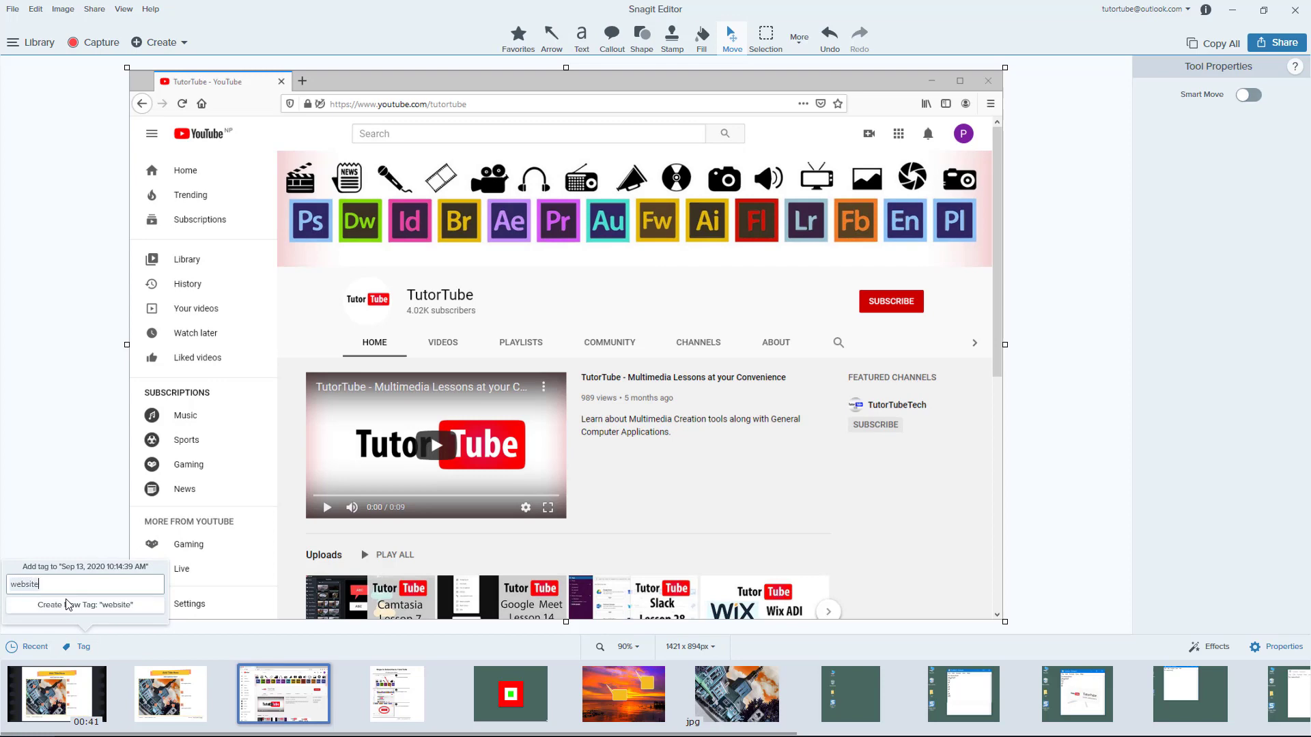
pyautogui.click(41, 607)
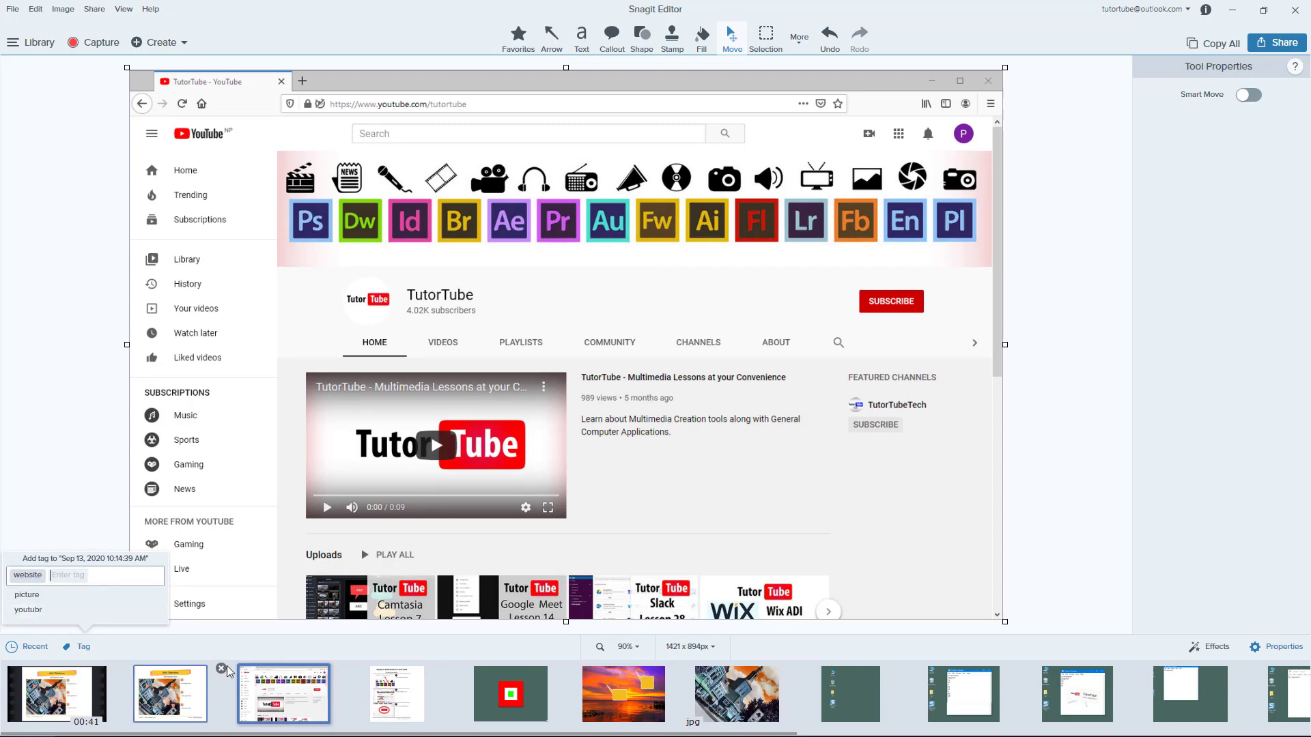
pyautogui.click(386, 683)
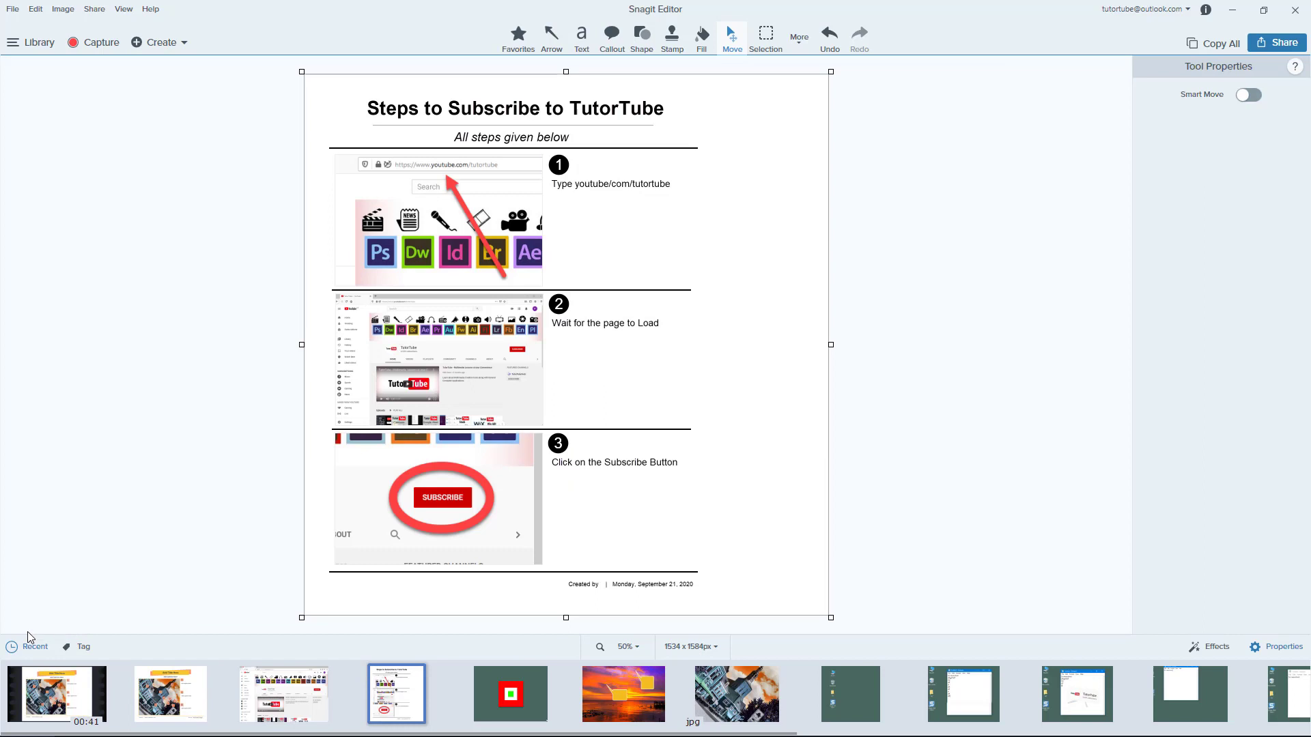
pyautogui.click(69, 651)
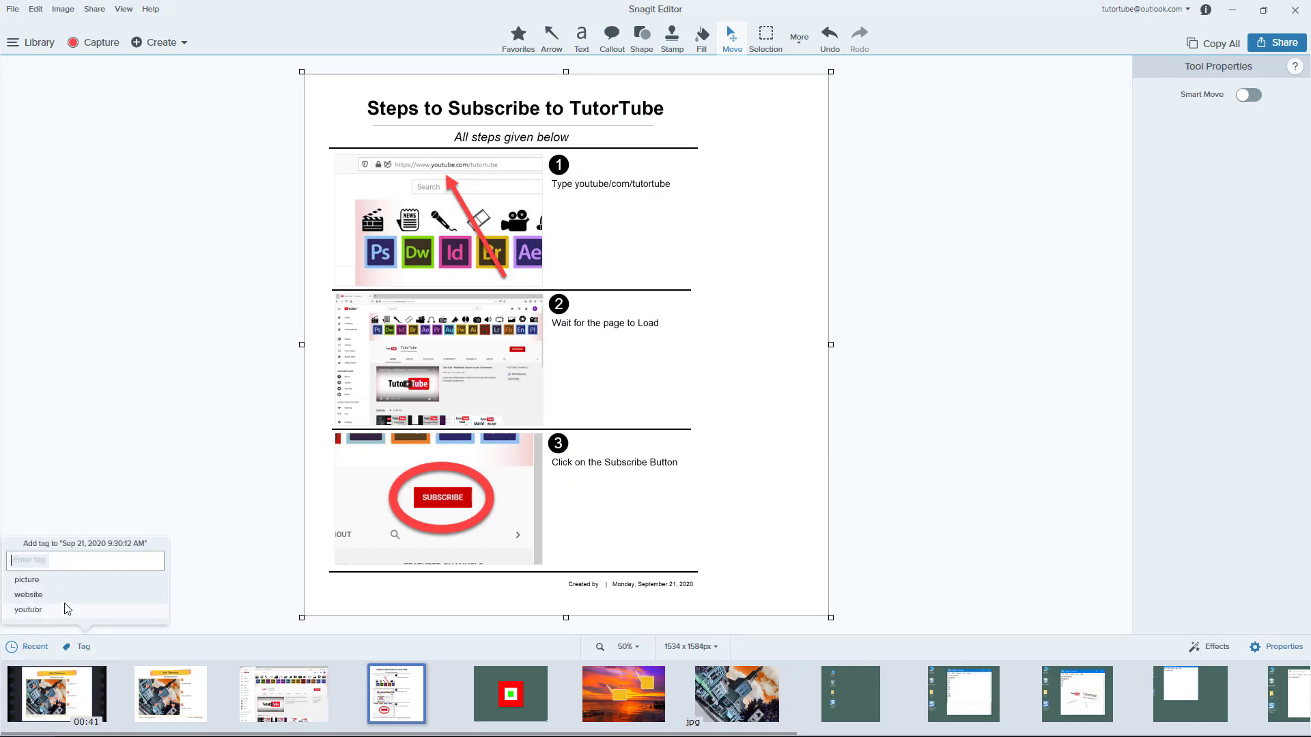
# Tag the red-and-green square capture with a newly created 'desktop' tag.
pyautogui.click(518, 691)
pyautogui.click(92, 642)
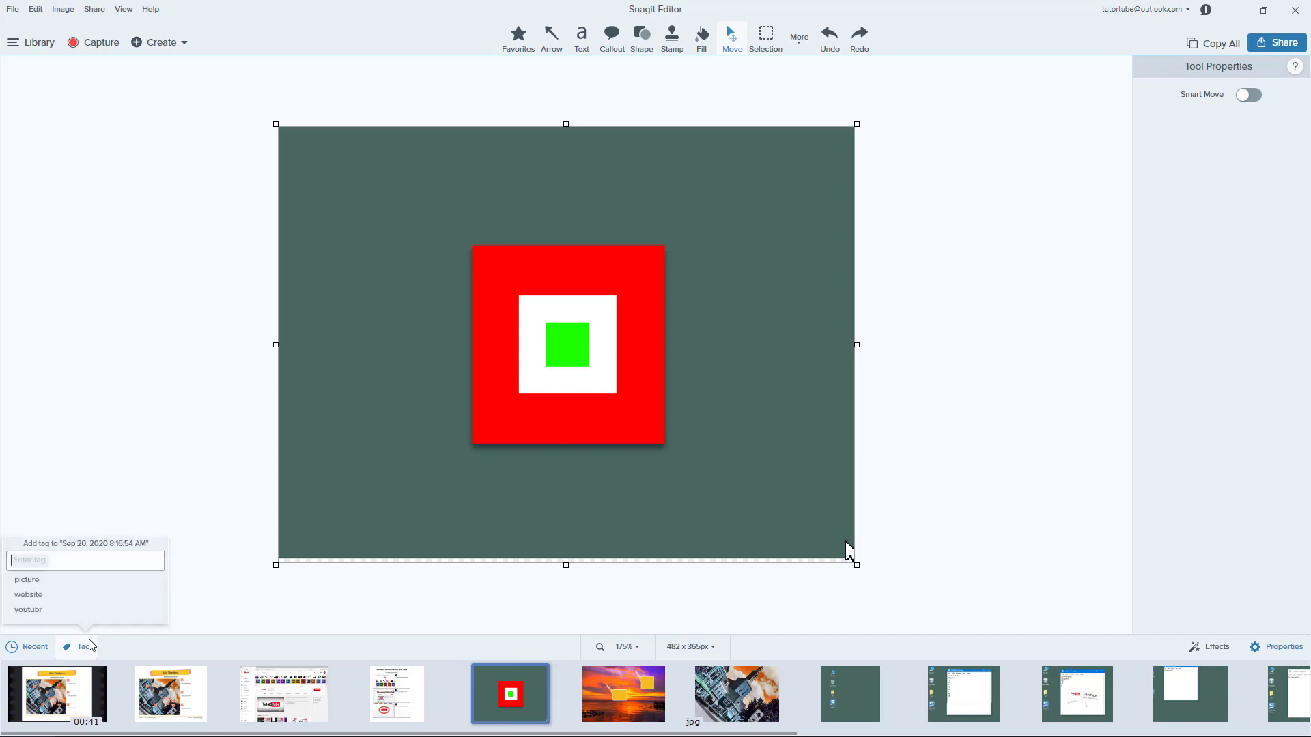
pyautogui.write('desktop')
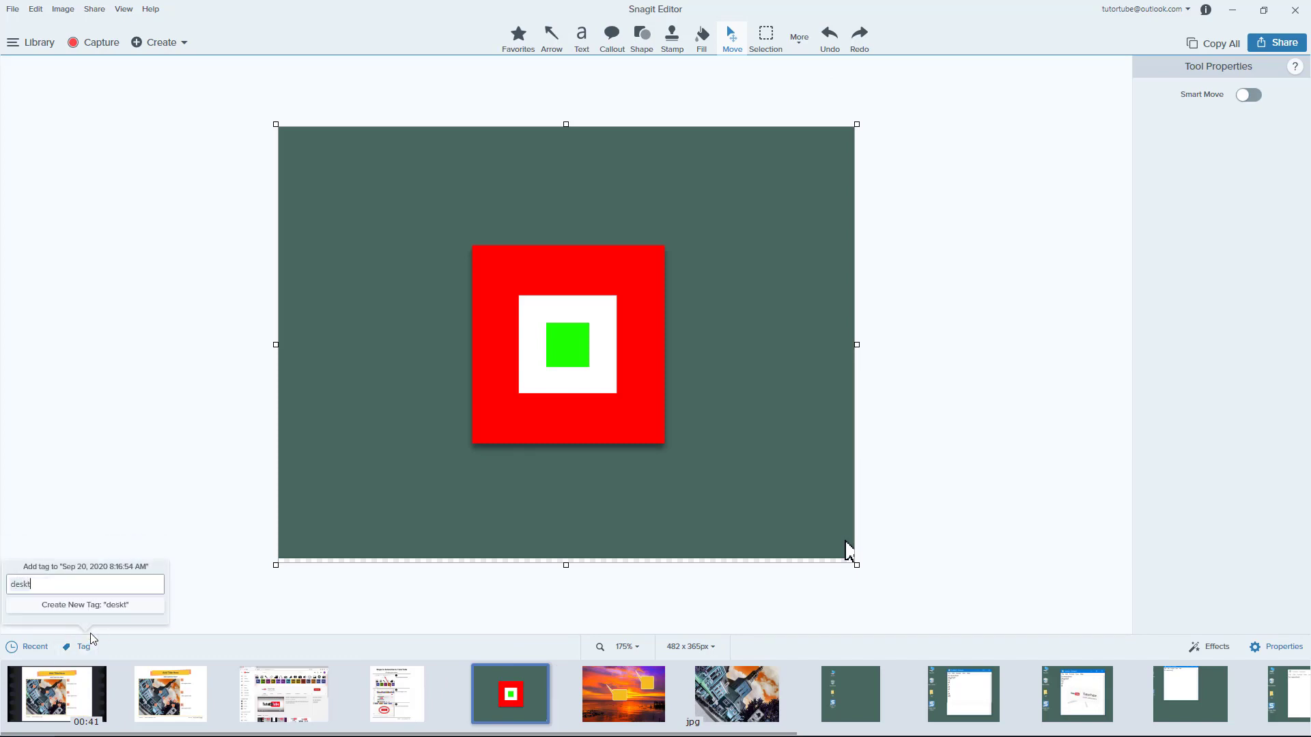
pyautogui.click(106, 605)
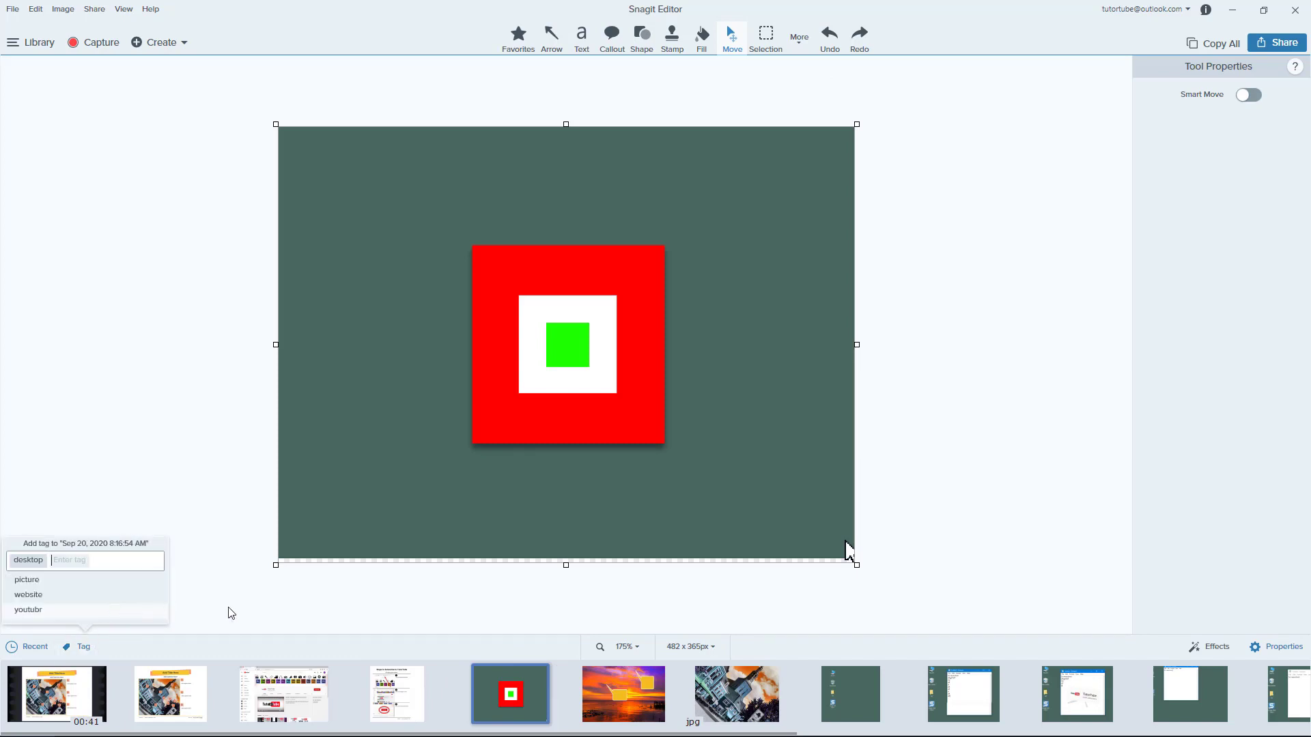
# Tag the sunset callout image 'picture', review 3.jpg's tags, and select the desktop-icons screenshot.
pyautogui.click(617, 690)
pyautogui.click(80, 646)
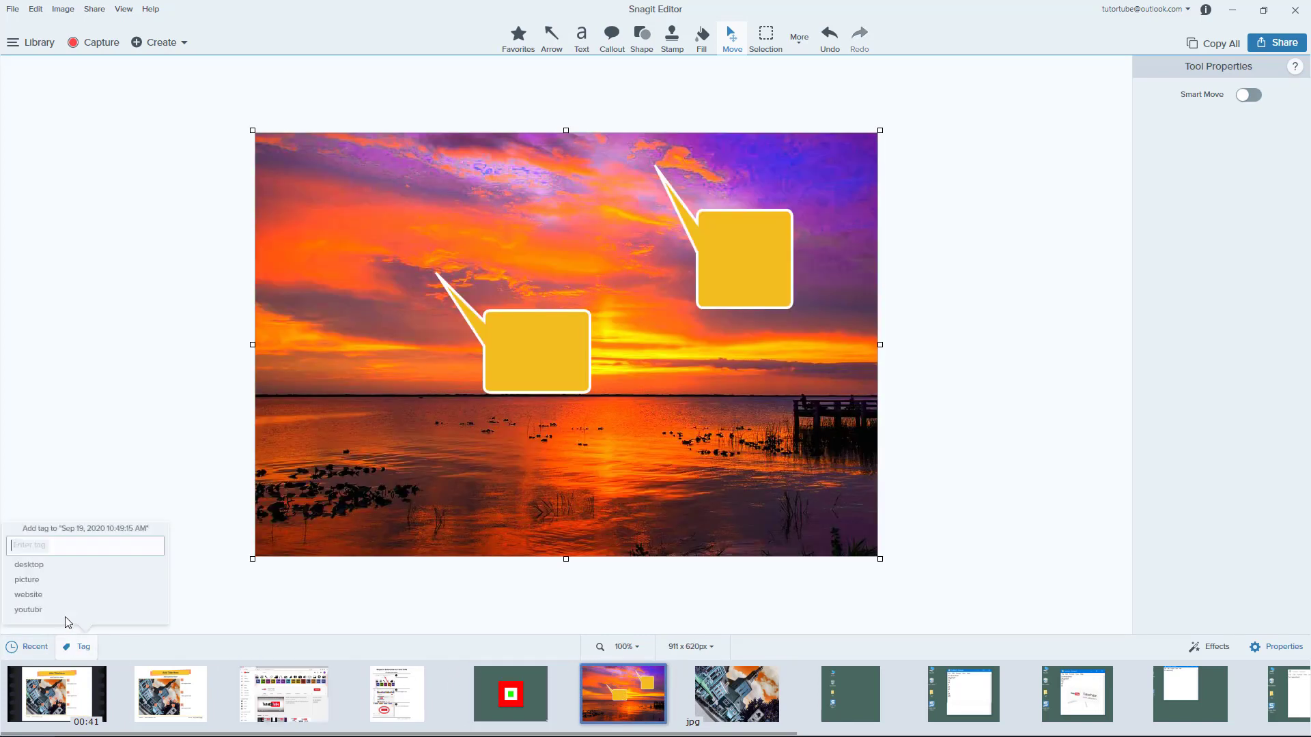
pyautogui.click(723, 684)
pyautogui.click(72, 646)
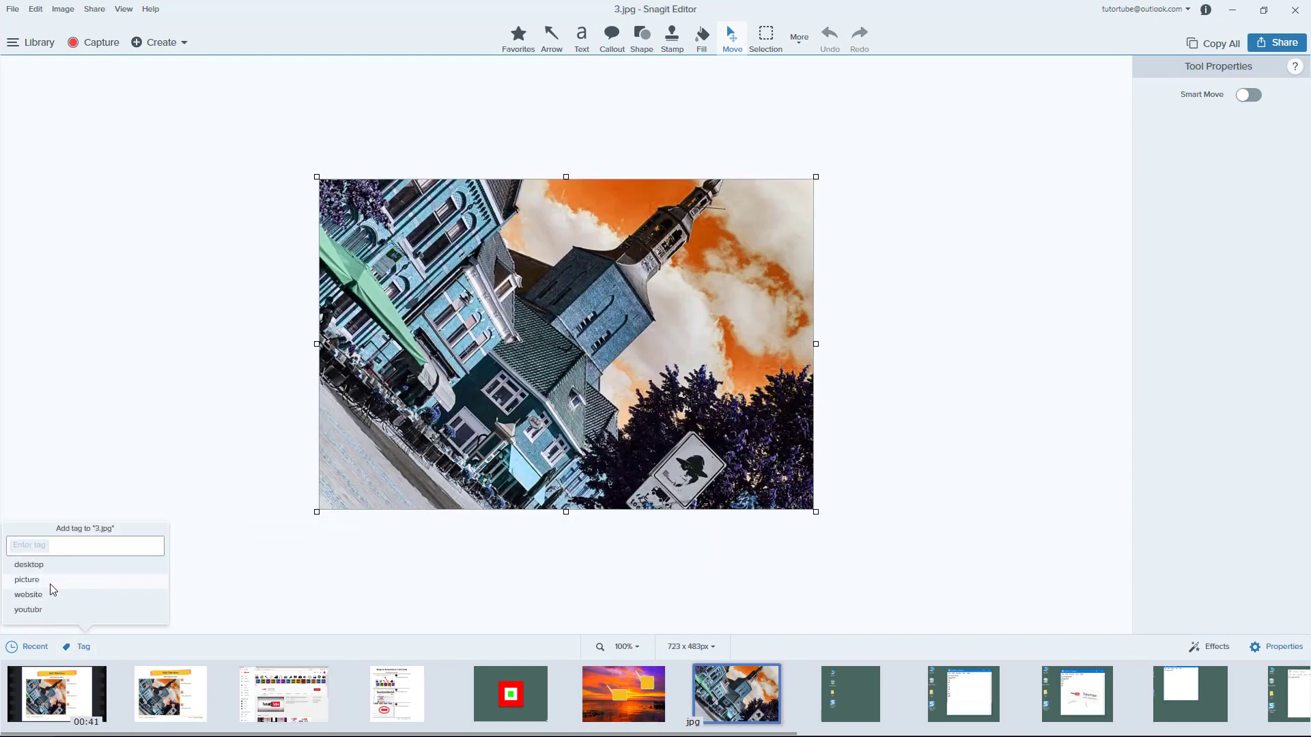
pyautogui.click(842, 678)
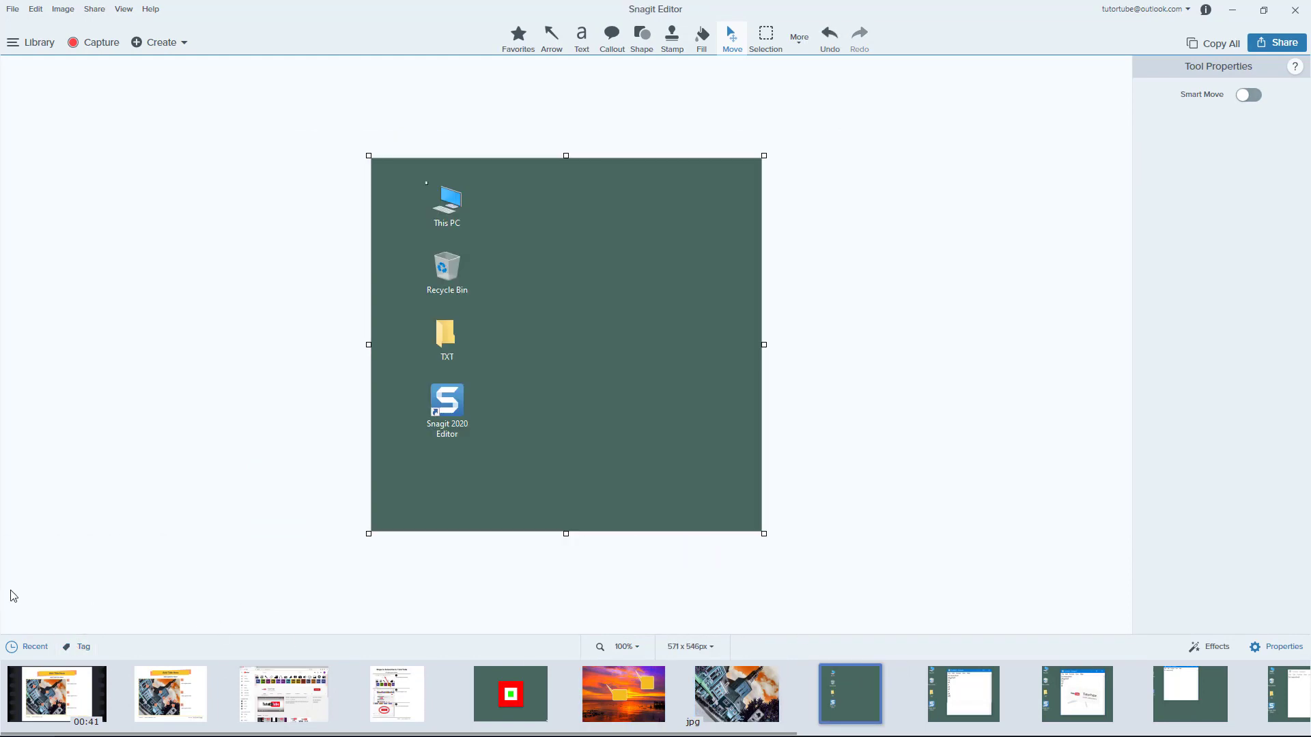
# Apply the existing 'desktop' tag to the desktop-icons, Notepad and TutorTube stamp screenshots.
pyautogui.click(79, 646)
pyautogui.click(42, 575)
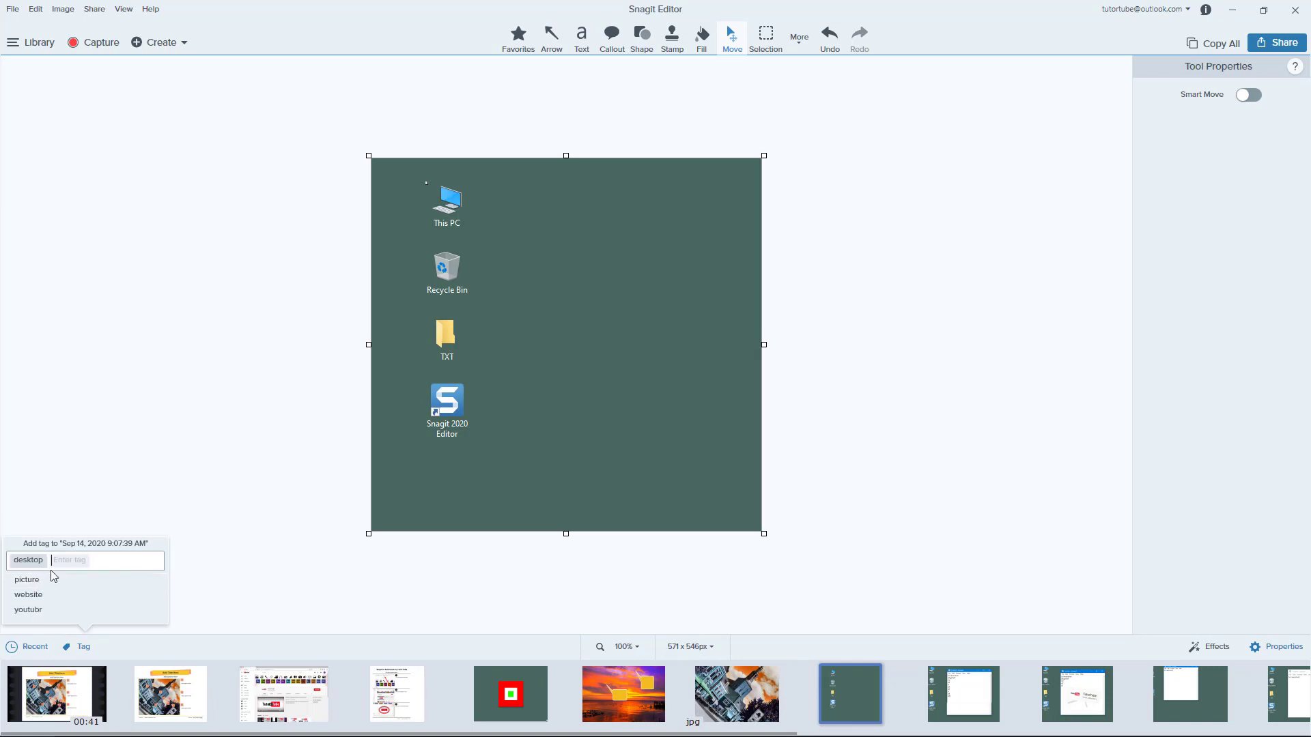
pyautogui.click(959, 686)
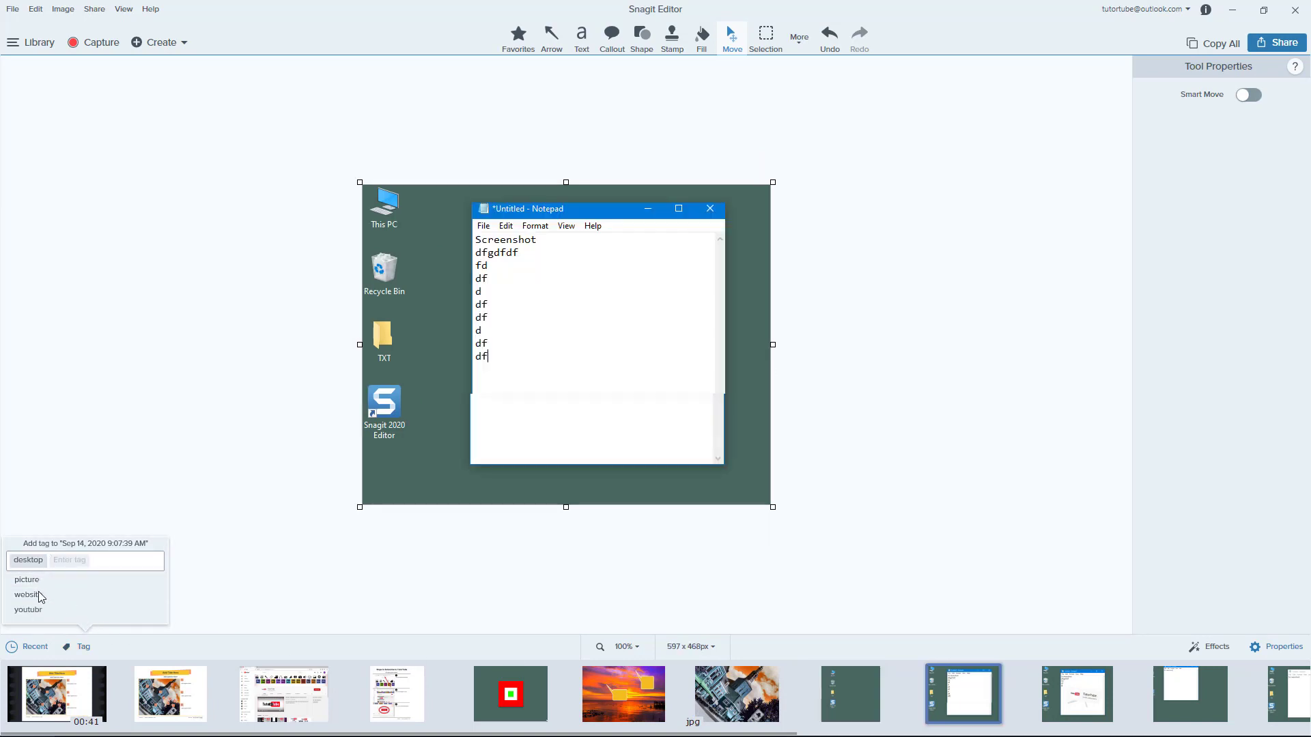
pyautogui.press('Left')
pyautogui.press('Right')
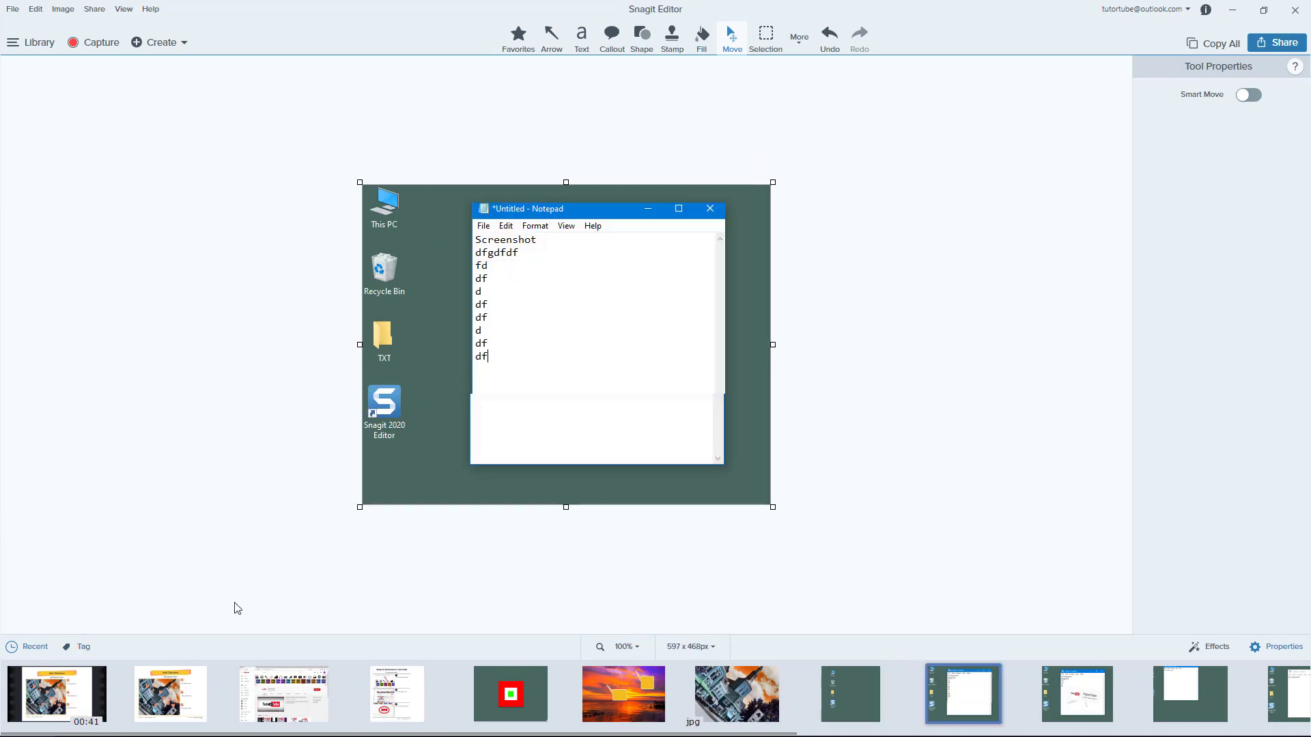
pyautogui.click(79, 646)
pyautogui.click(41, 574)
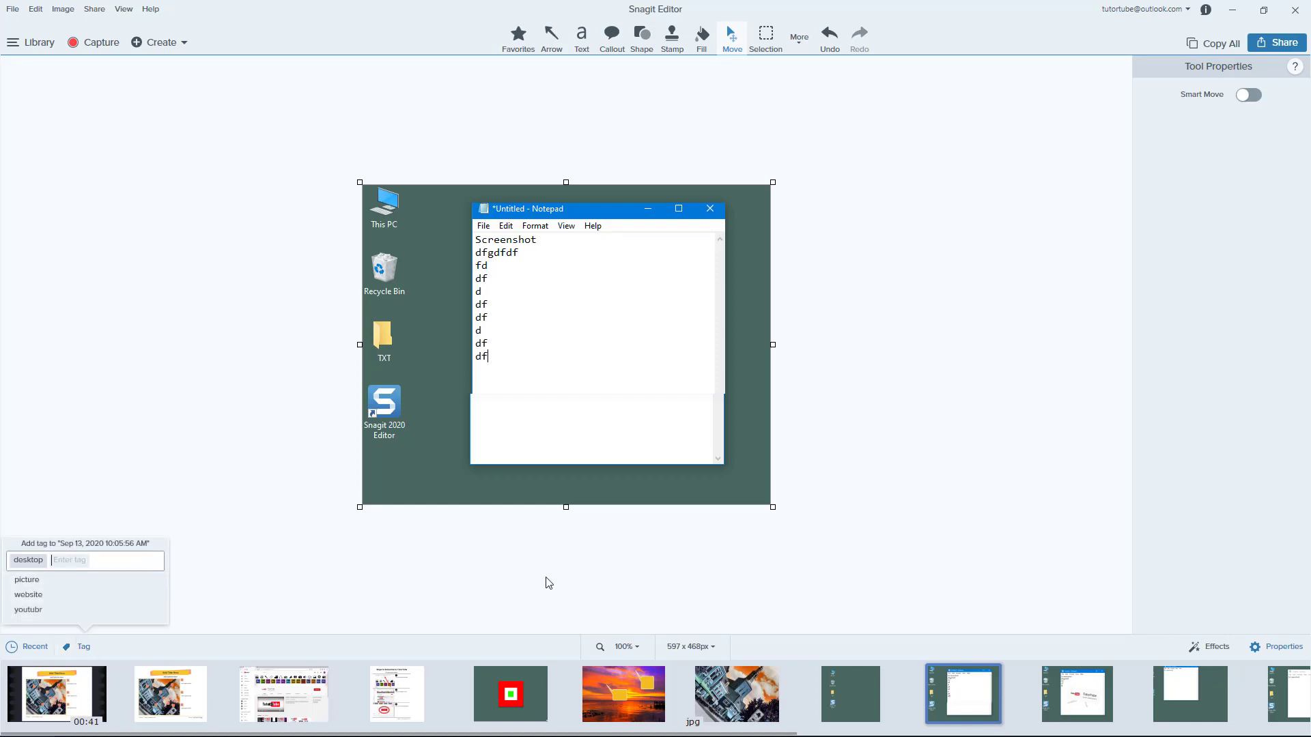
pyautogui.click(1087, 682)
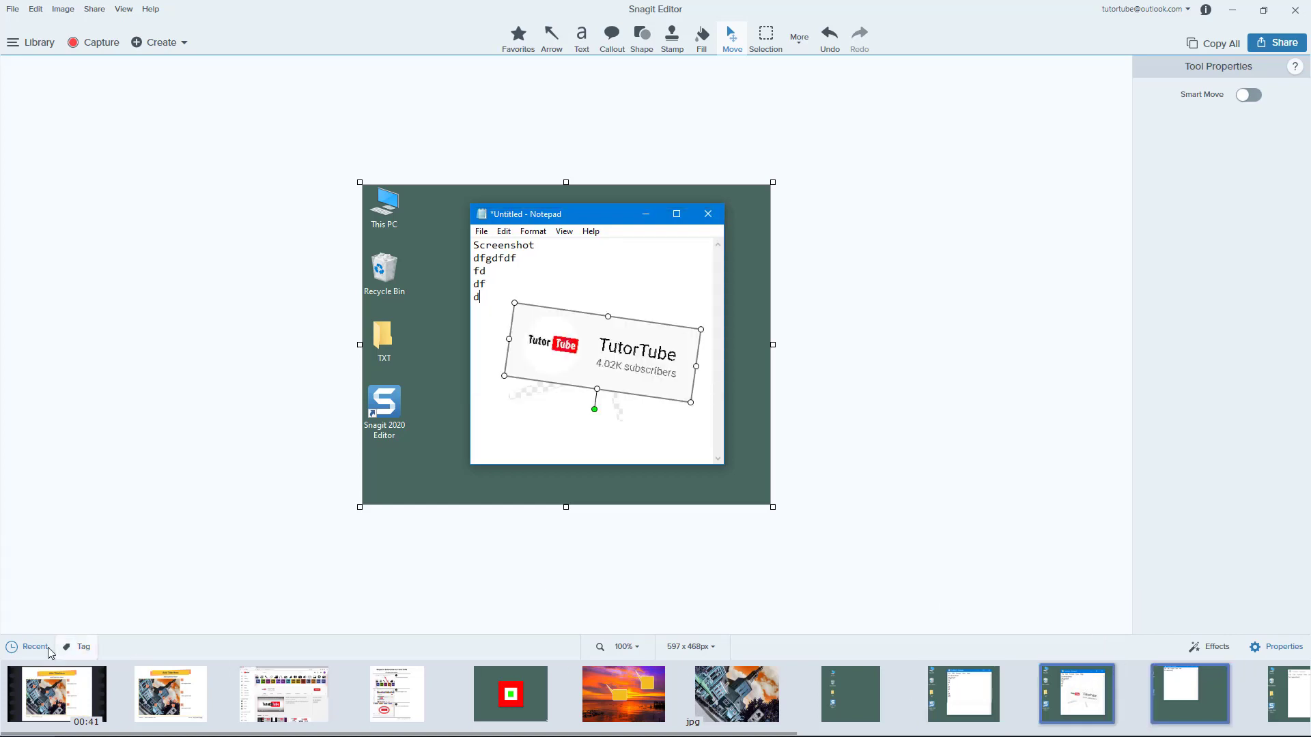
pyautogui.click(79, 646)
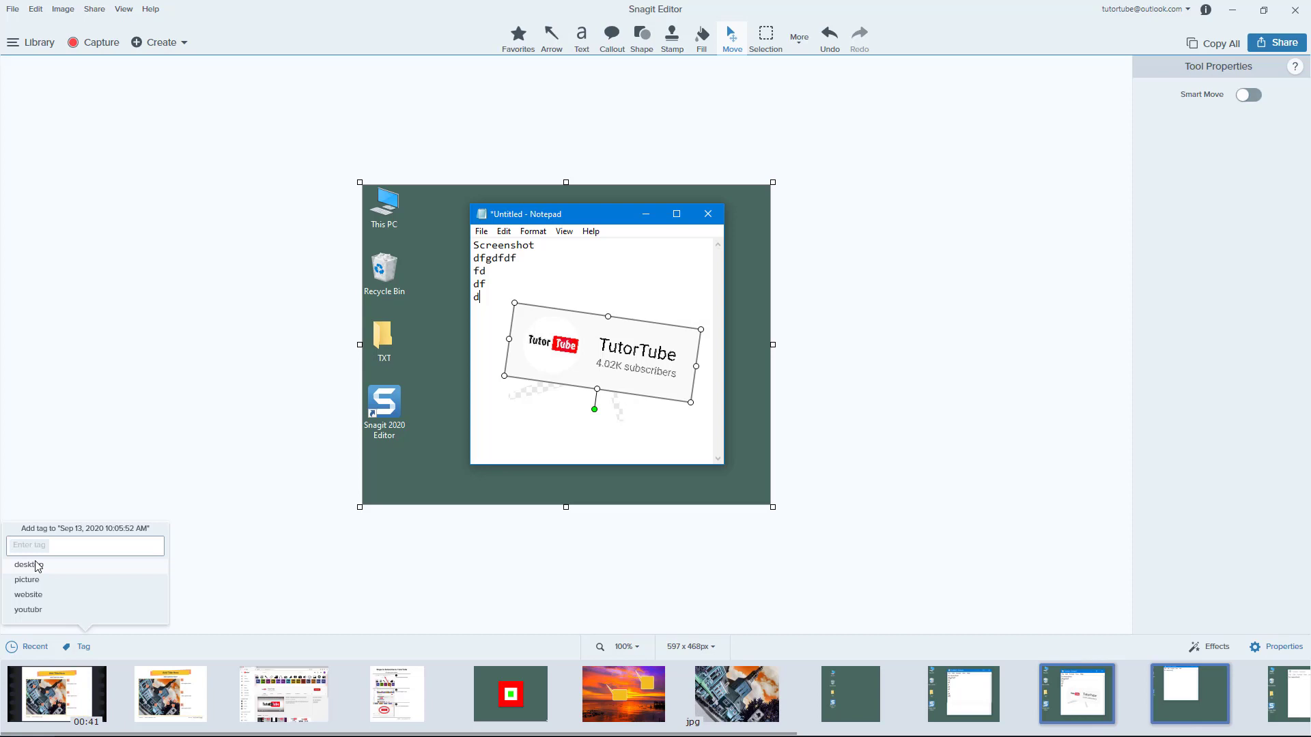
pyautogui.click(31, 579)
# Check the tags on the 574x445 and 800x600 notepad captures and the sunset image.
pyautogui.scroll(-6, 788, 687)
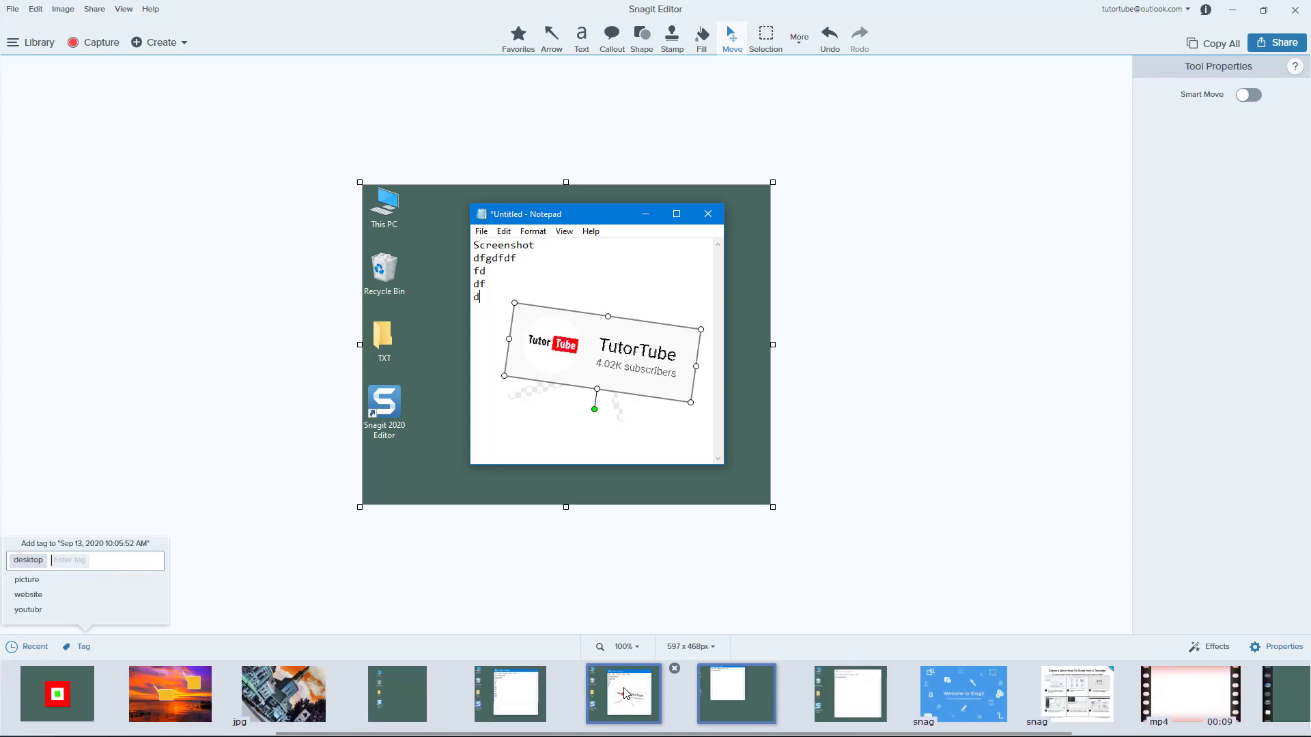
pyautogui.click(760, 689)
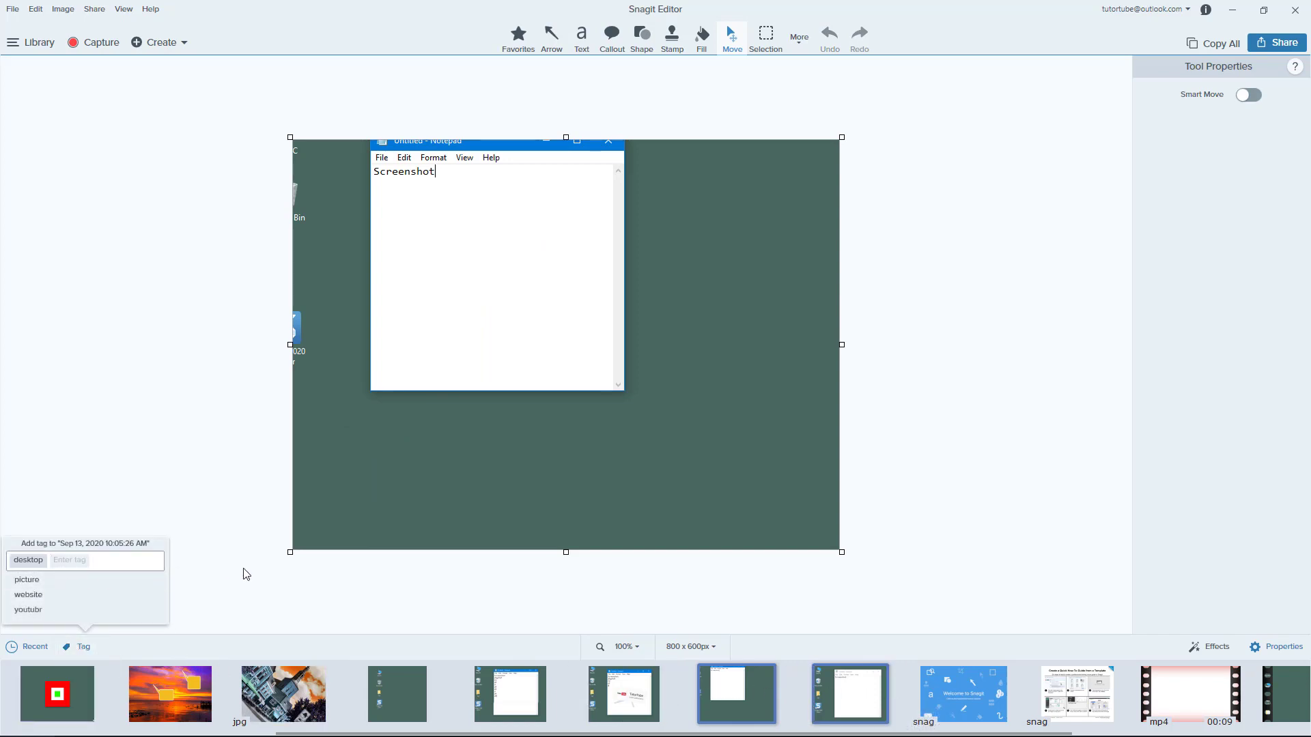
pyautogui.click(644, 695)
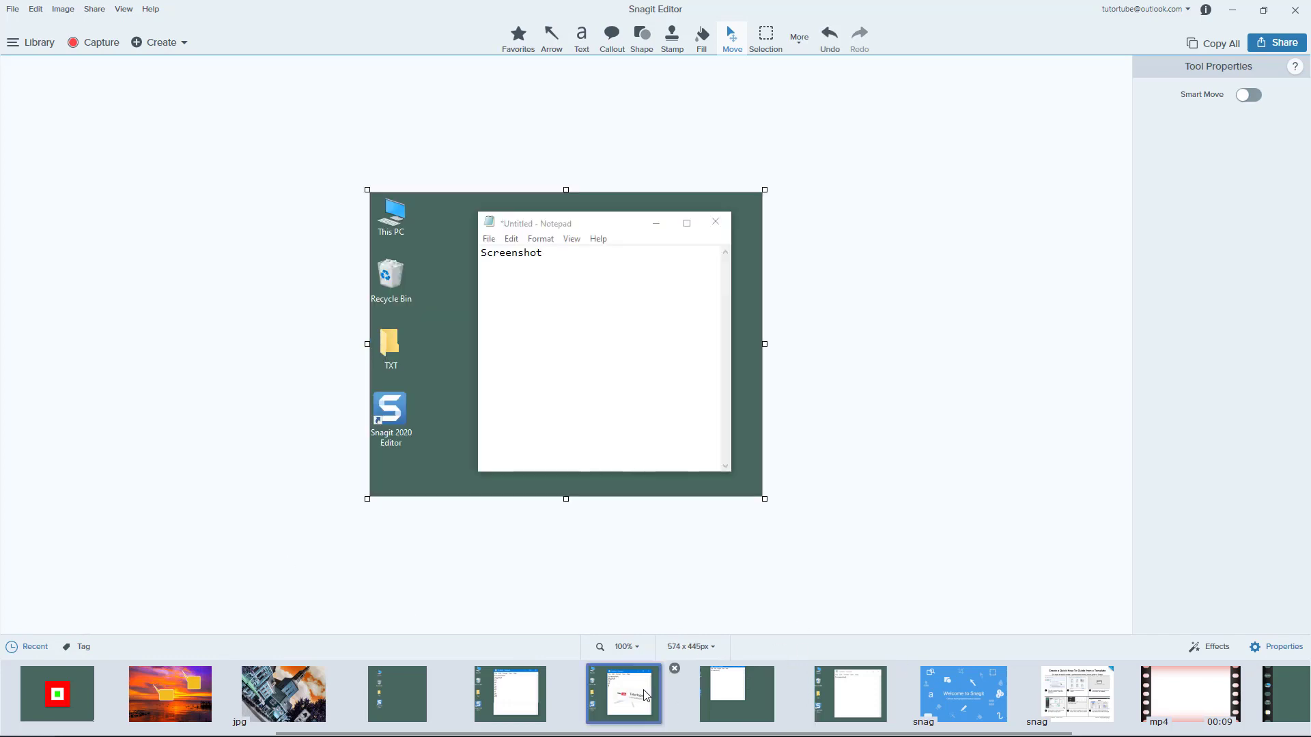
pyautogui.click(644, 695)
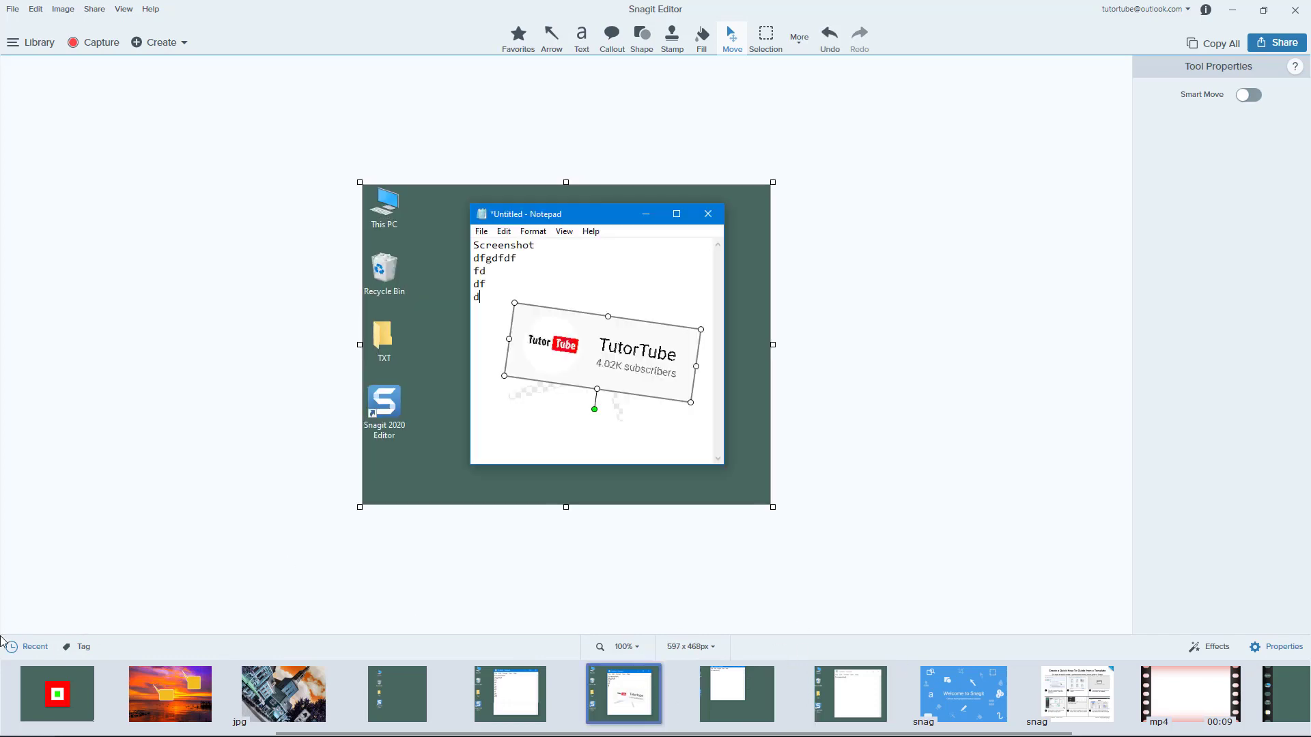
pyautogui.click(877, 672)
pyautogui.click(77, 647)
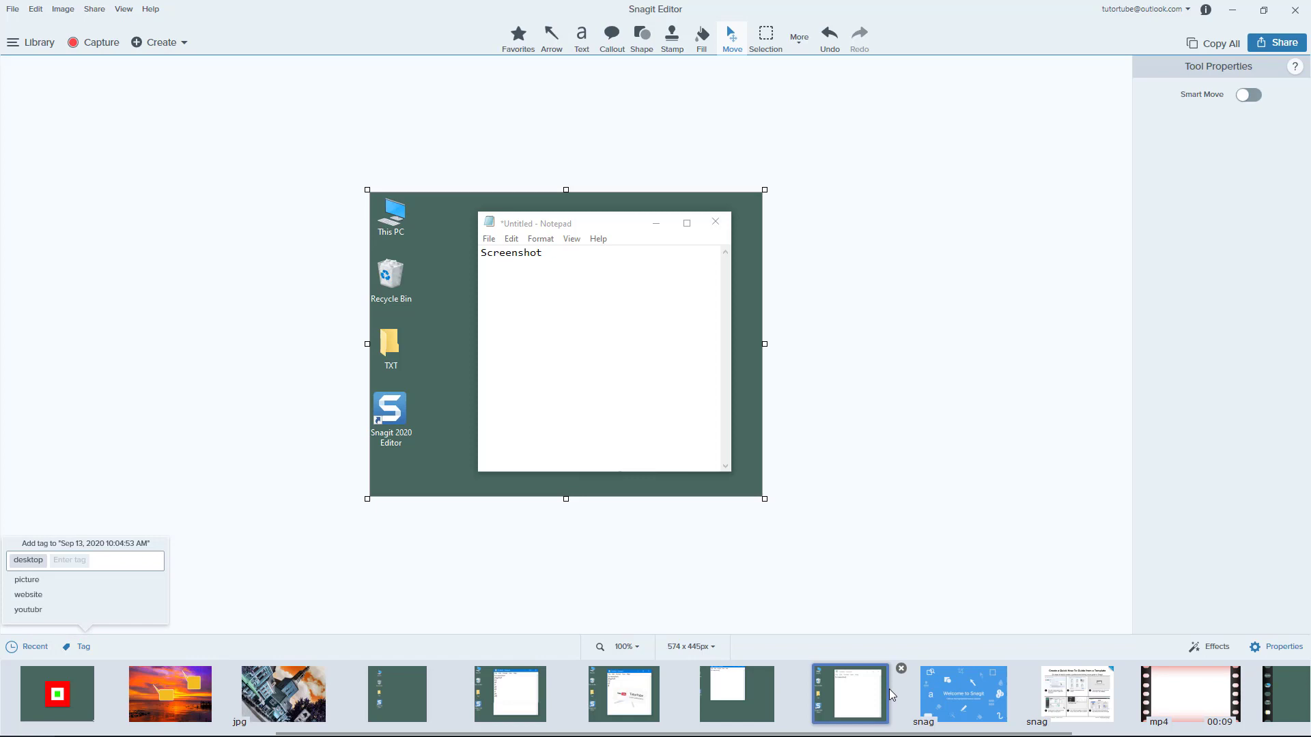
pyautogui.click(737, 693)
pyautogui.click(87, 654)
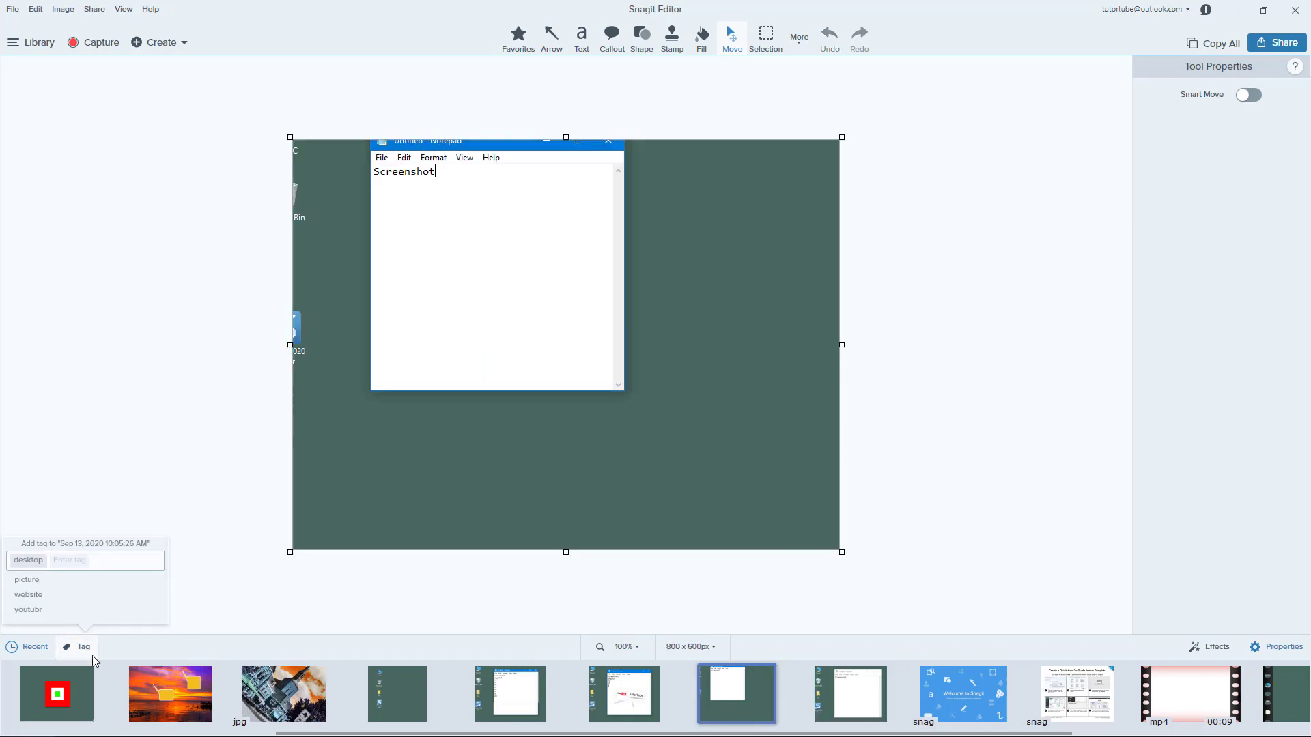
pyautogui.click(170, 694)
pyautogui.click(83, 651)
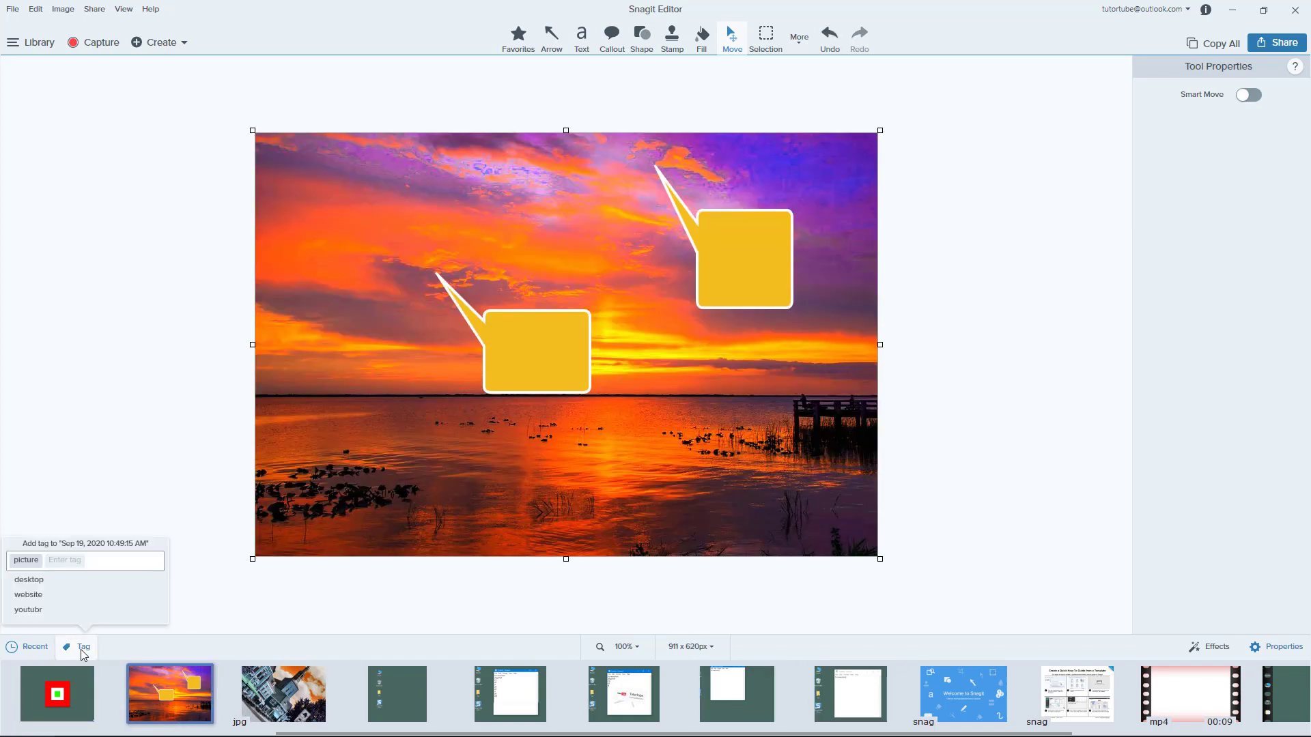
pyautogui.click(142, 481)
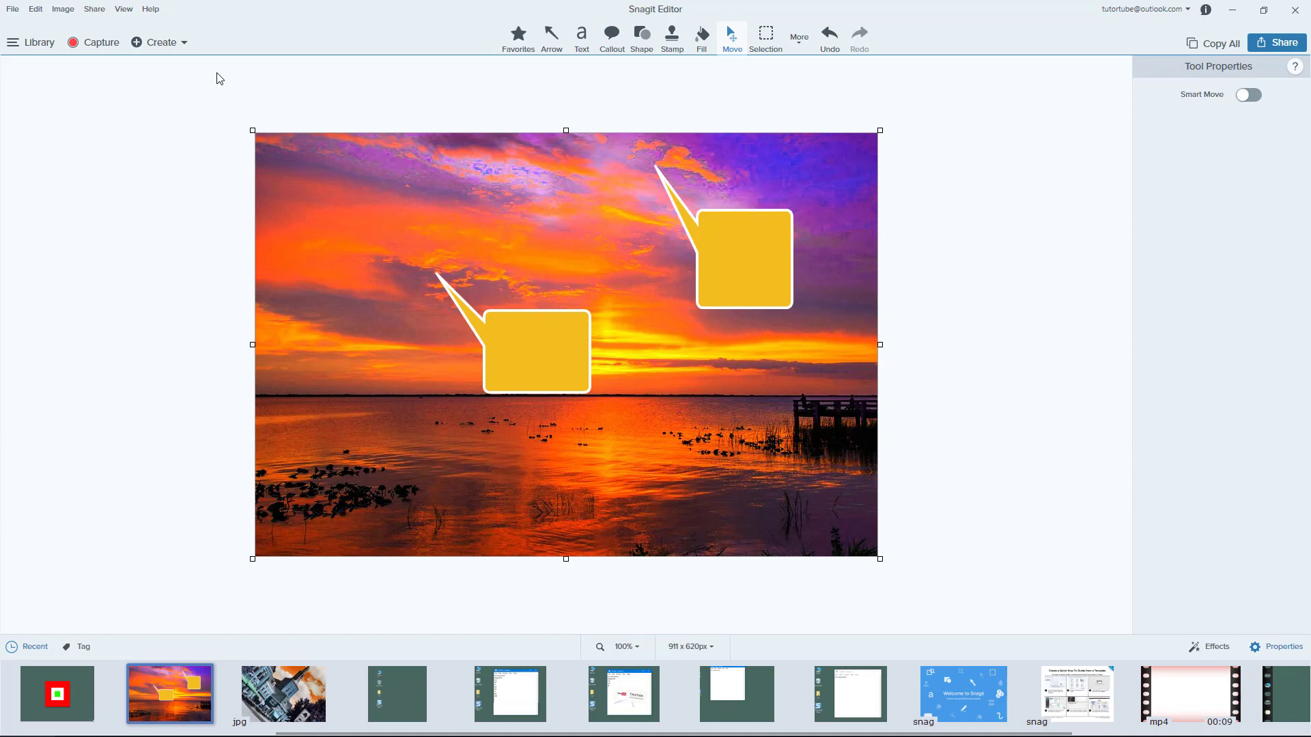
# Open the Library, filter by the desktop, picture and website tags, then show all images.
pyautogui.click(27, 42)
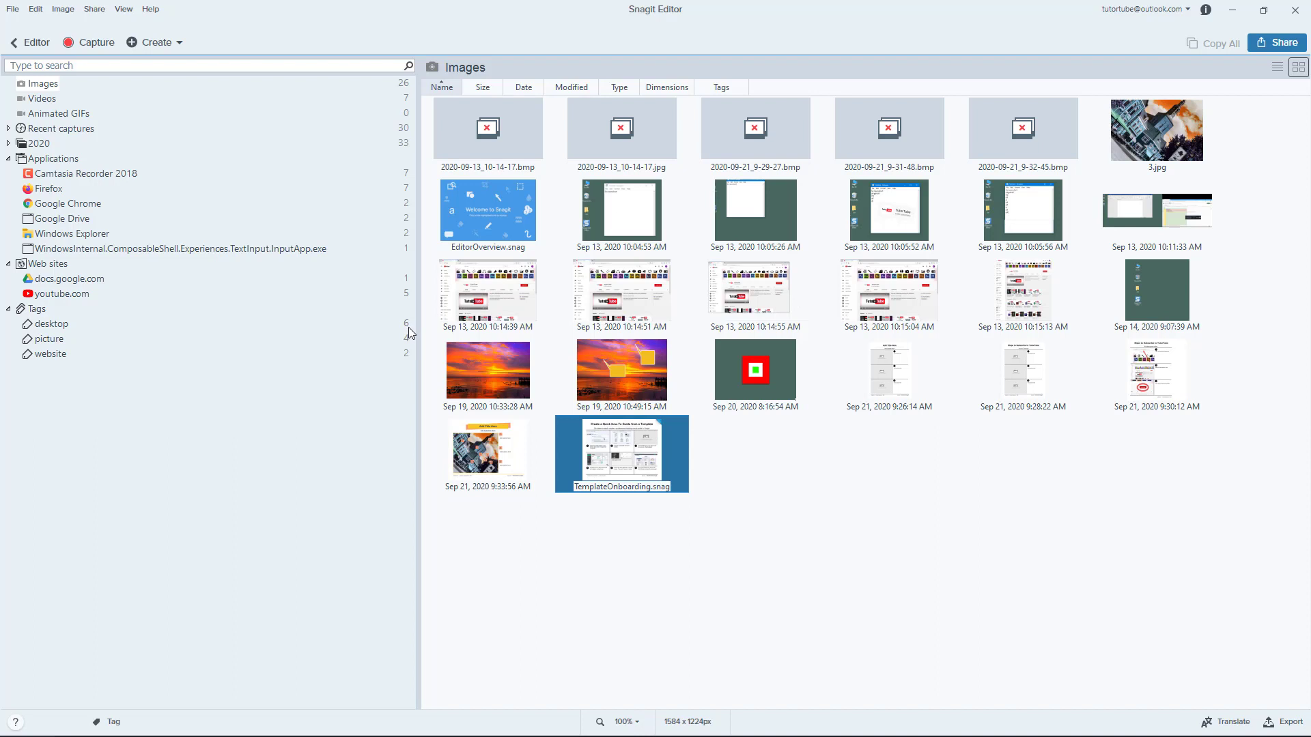
pyautogui.click(58, 330)
pyautogui.moveTo(1042, 179)
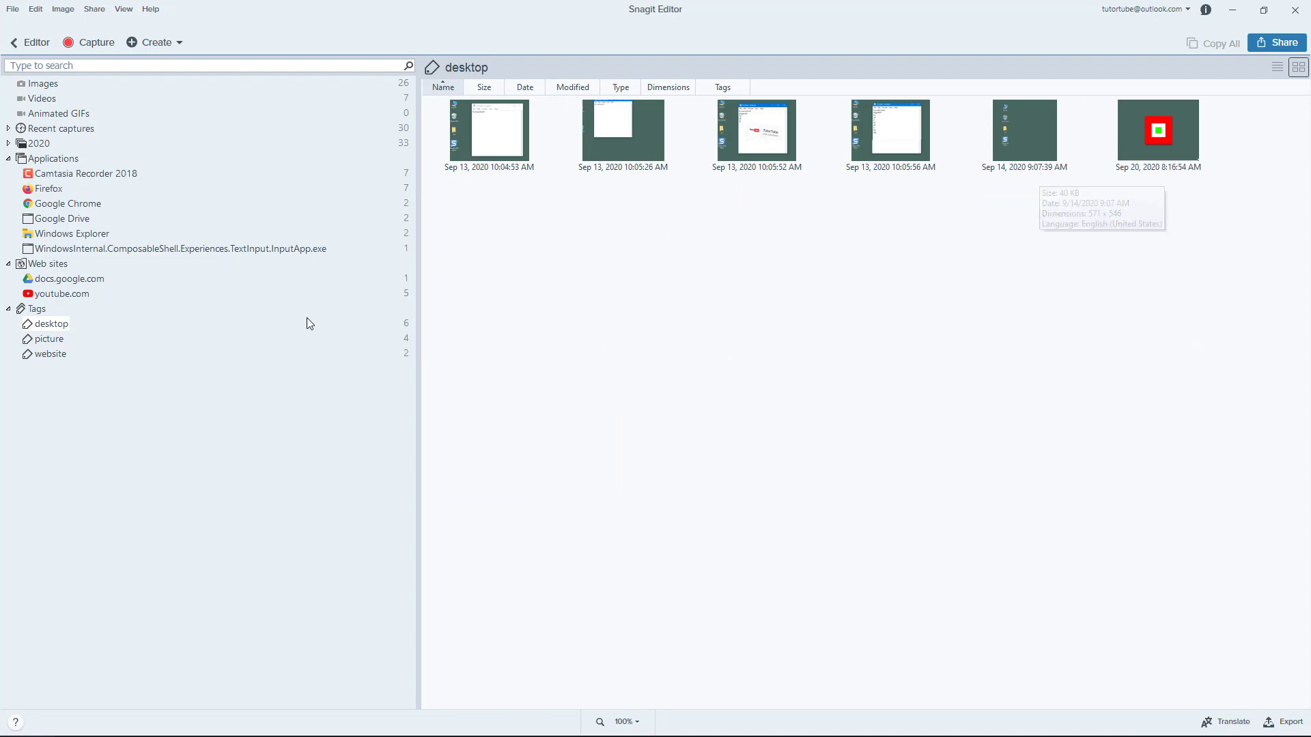
pyautogui.click(59, 341)
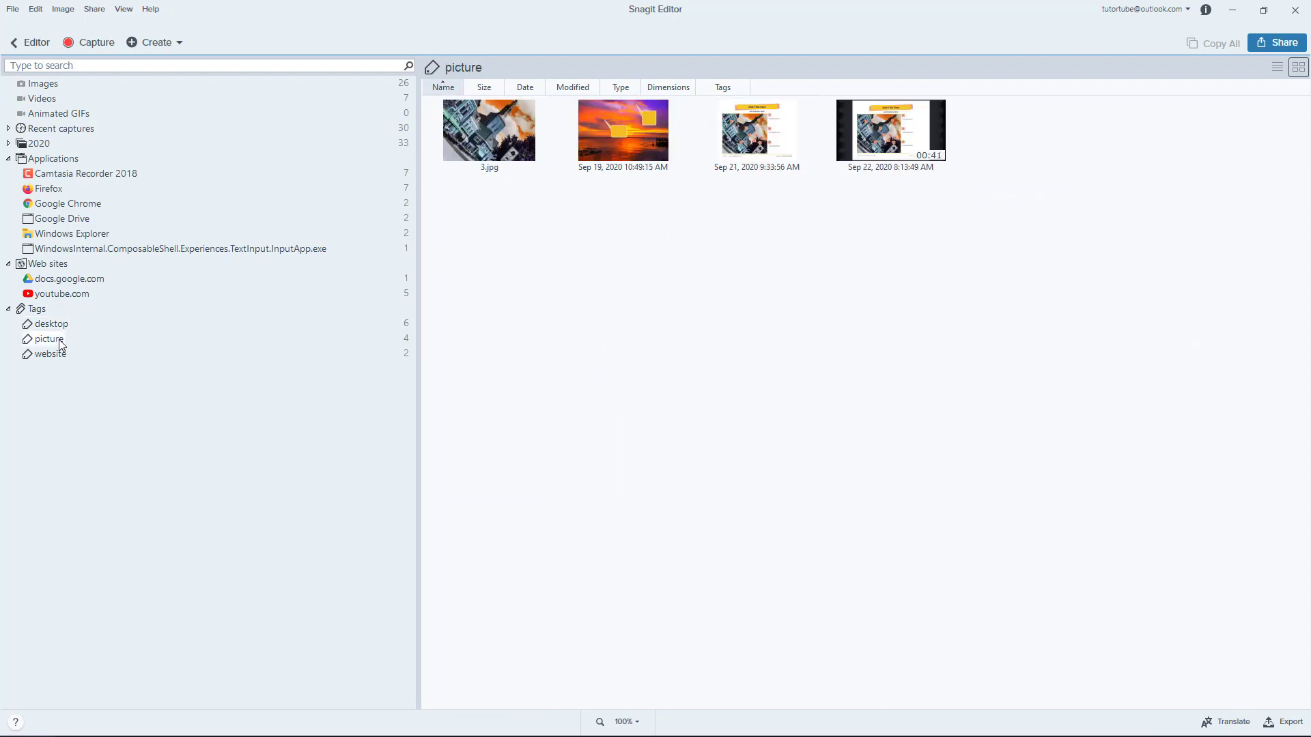
pyautogui.click(53, 355)
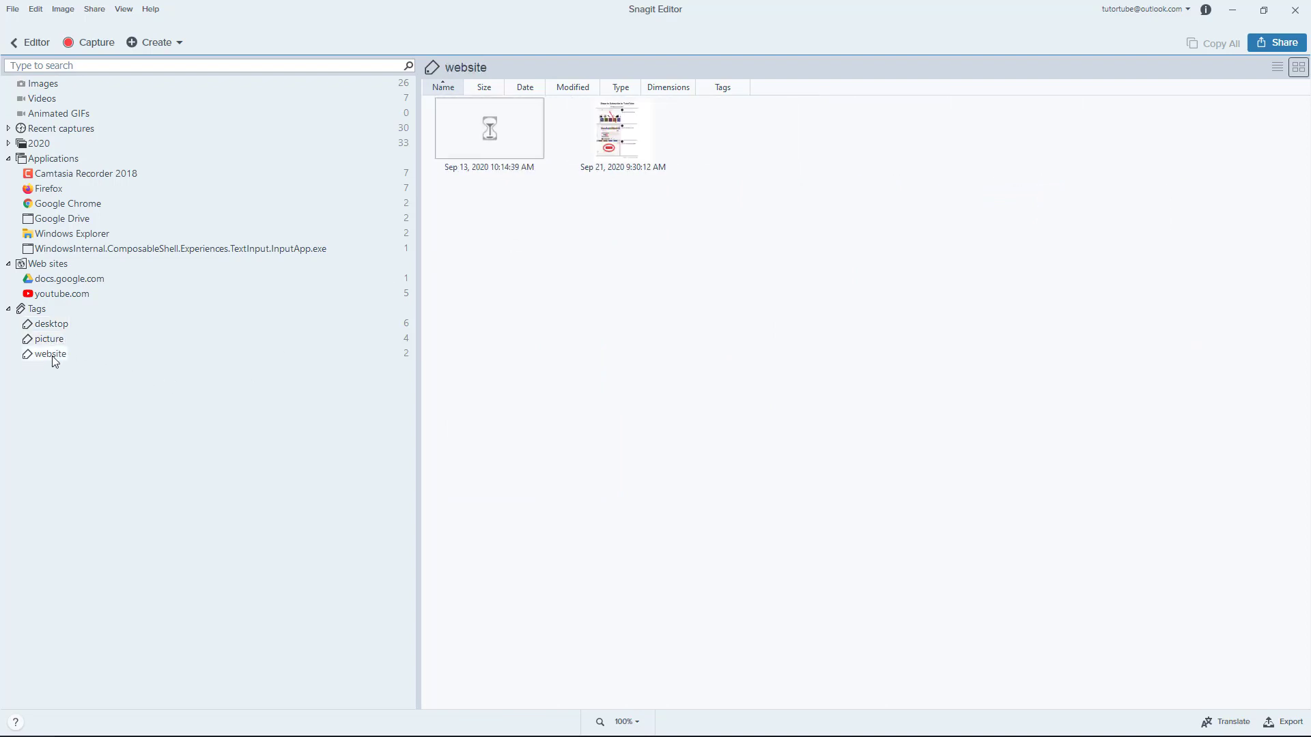
pyautogui.click(37, 311)
pyautogui.click(45, 85)
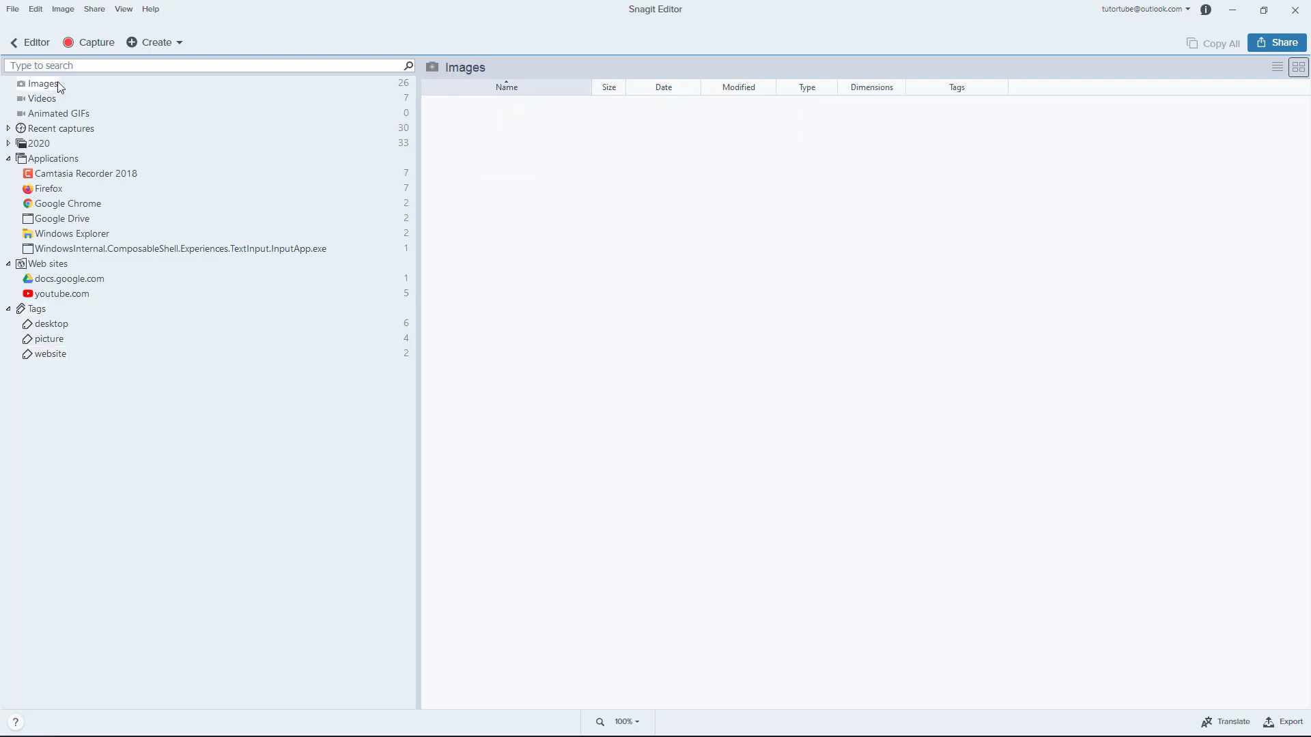
# Sort the library images by the Tags column and try the detailed list view before returning to thumbnails.
pyautogui.click(710, 87)
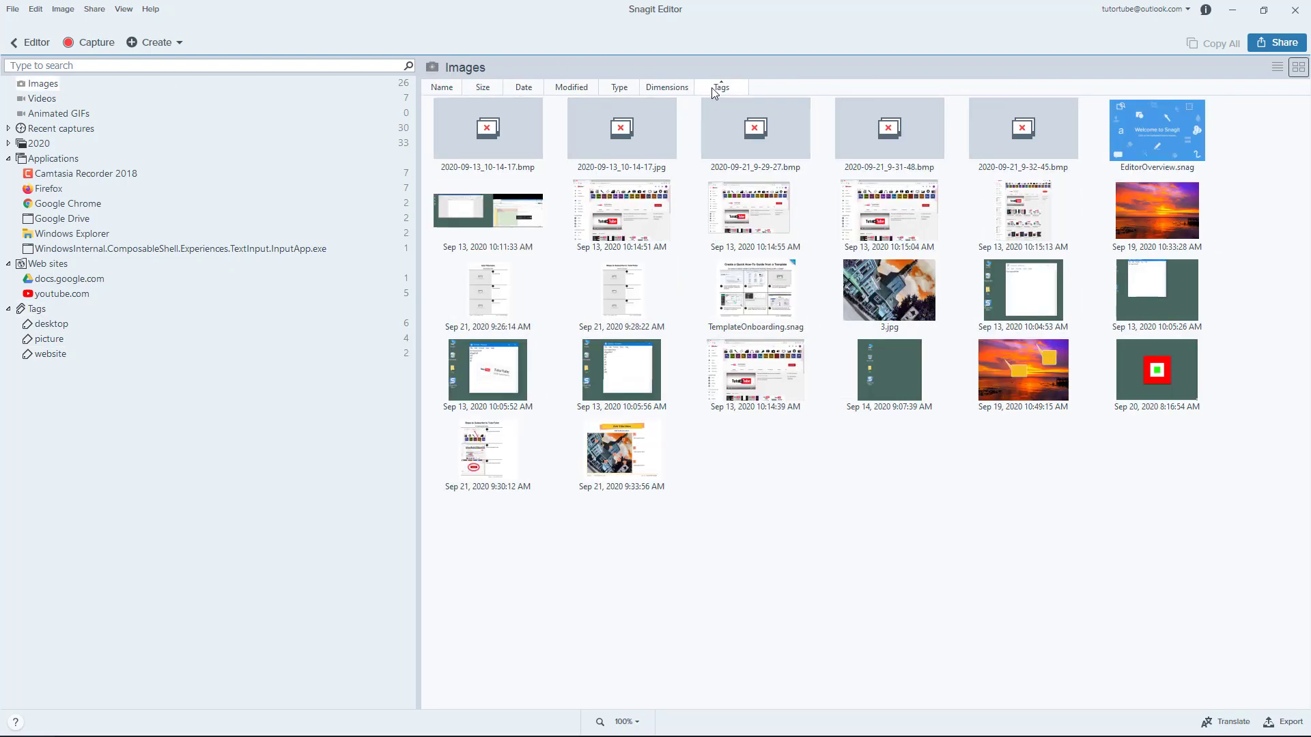
pyautogui.click(709, 88)
pyautogui.click(719, 89)
pyautogui.click(717, 89)
pyautogui.click(1276, 68)
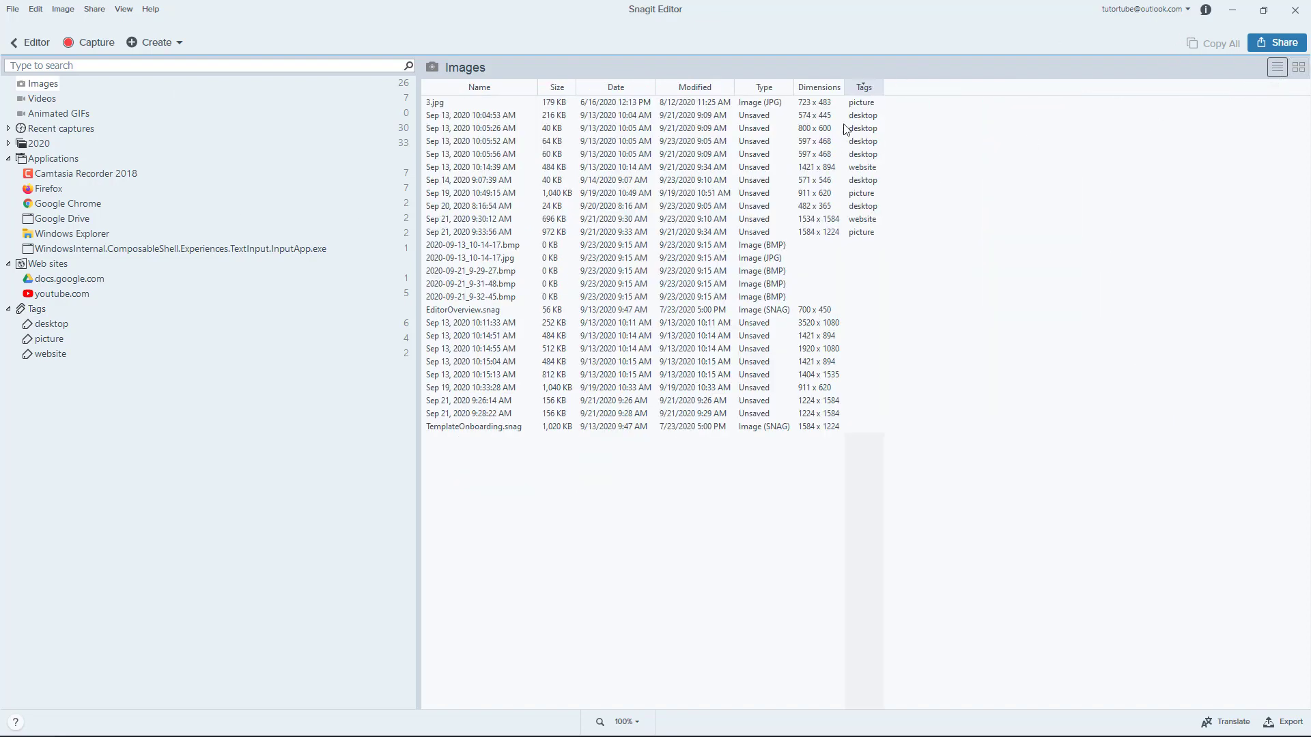
pyautogui.click(1298, 67)
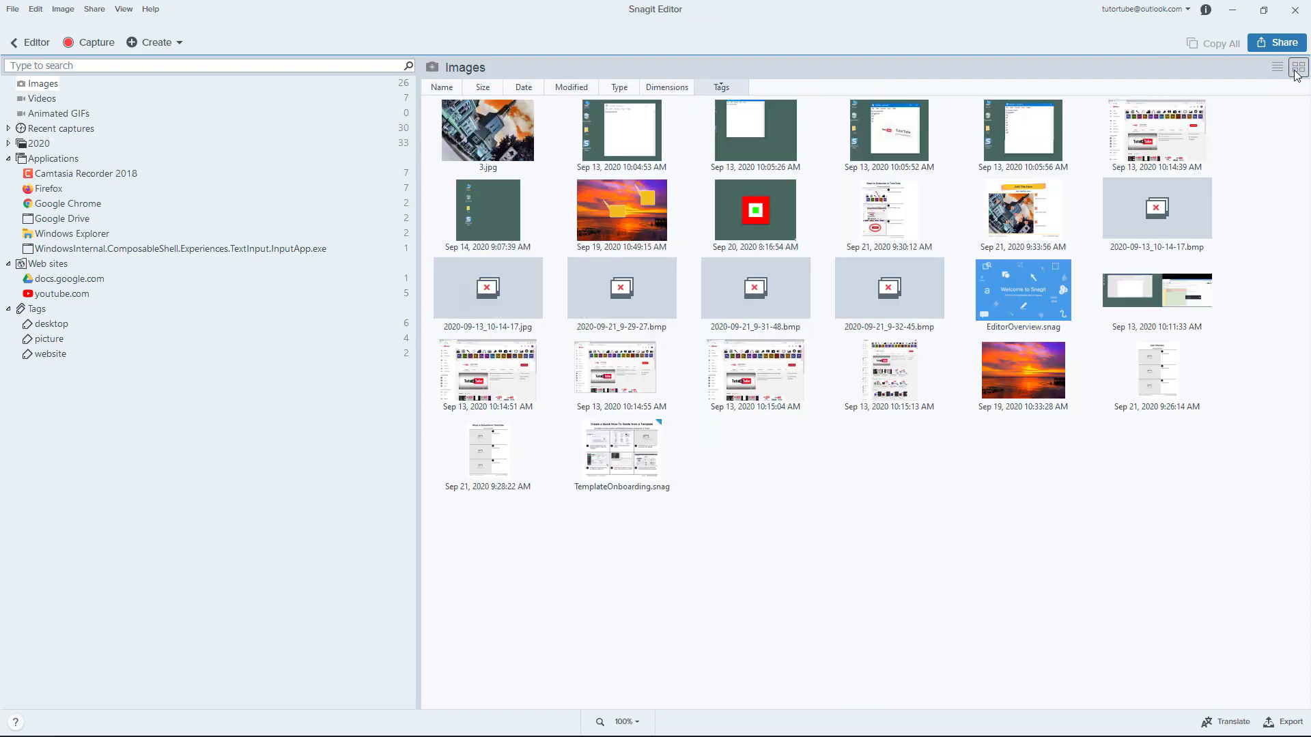
# Filter by picture, desktop and website tags, ending on desktop with the Sep 13 10:04:53 AM capture selected.
pyautogui.click(50, 339)
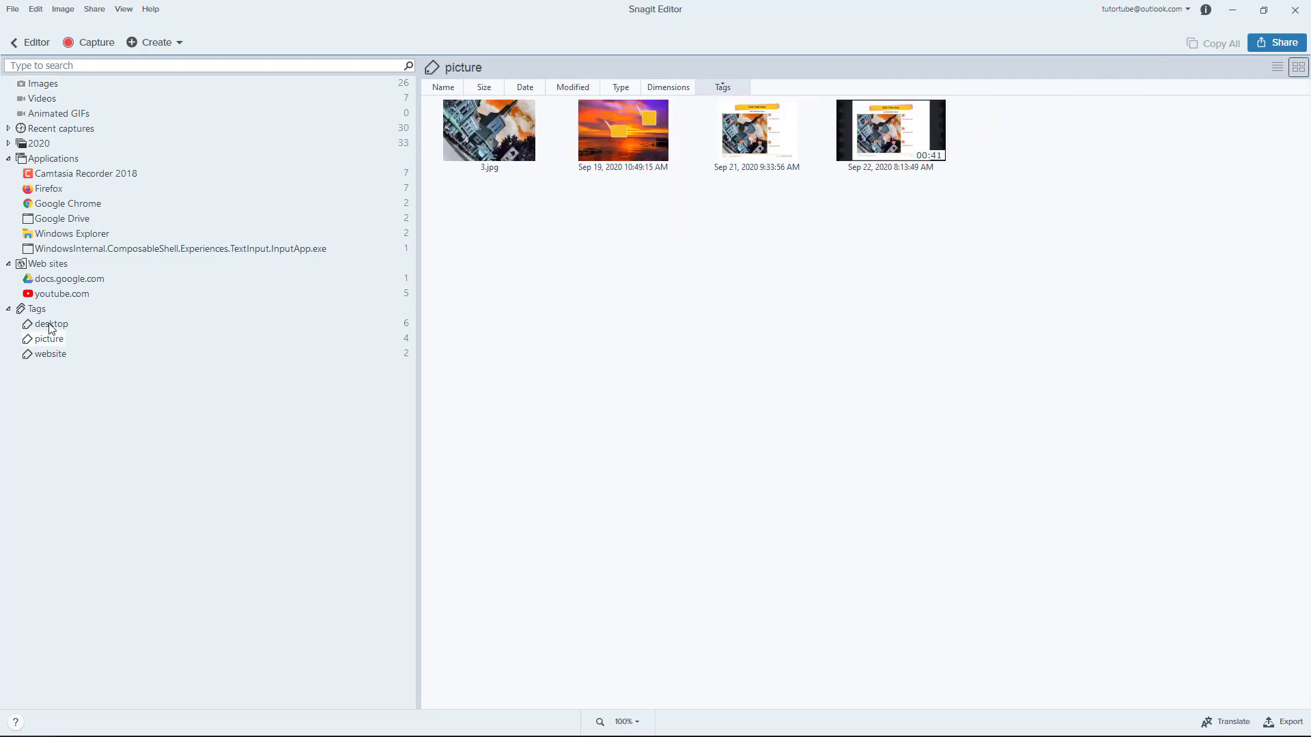
pyautogui.click(51, 326)
pyautogui.click(58, 353)
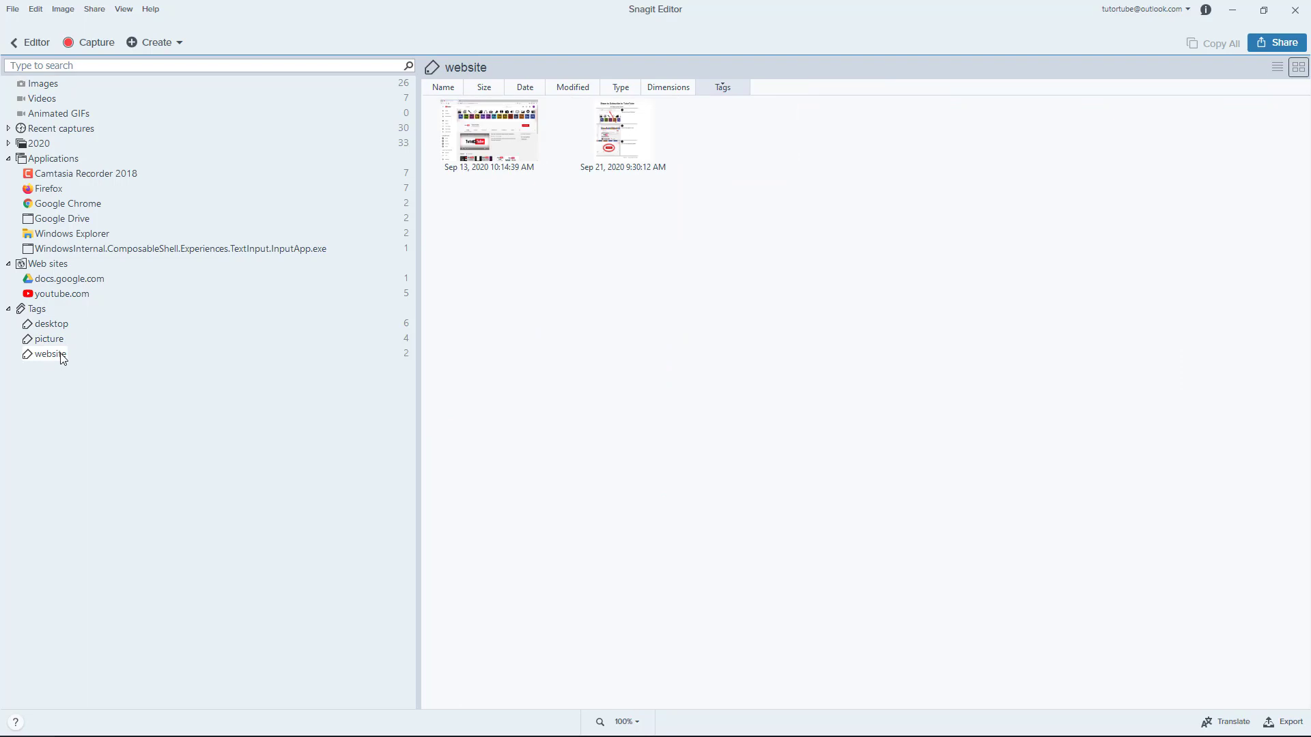
pyautogui.click(58, 326)
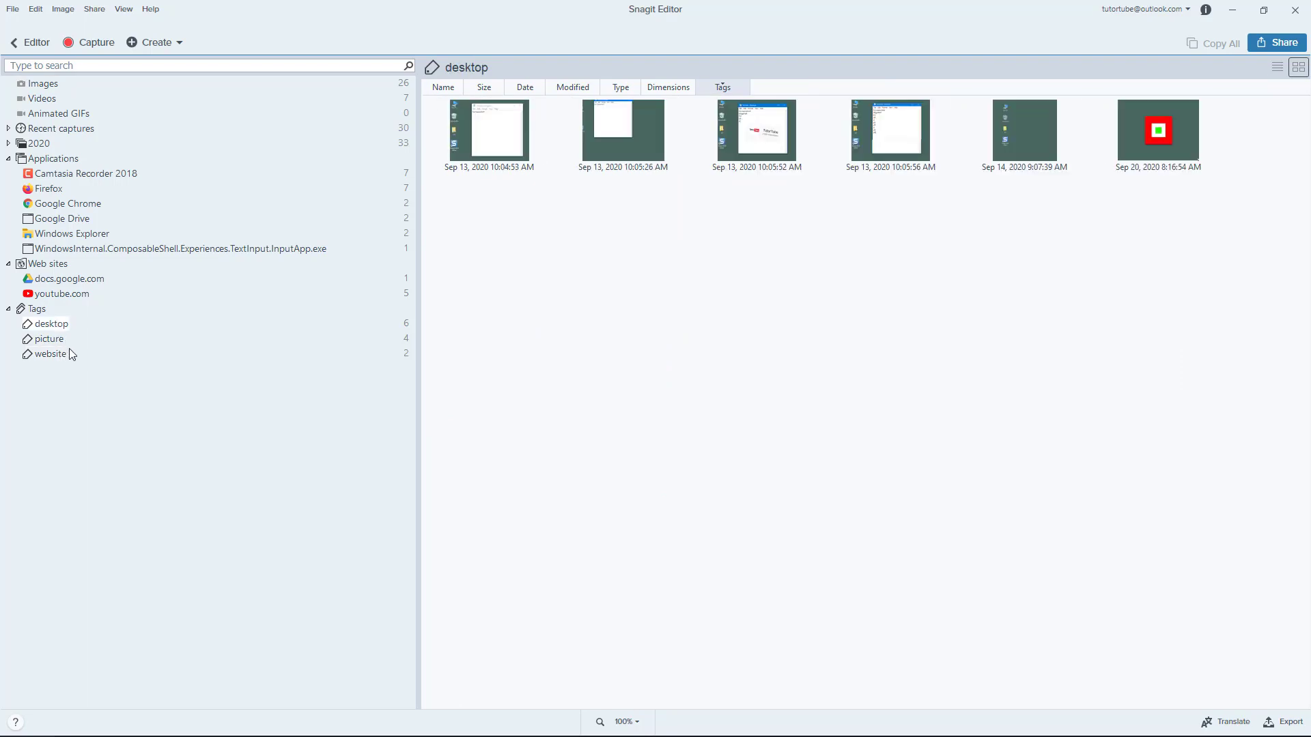
pyautogui.click(487, 143)
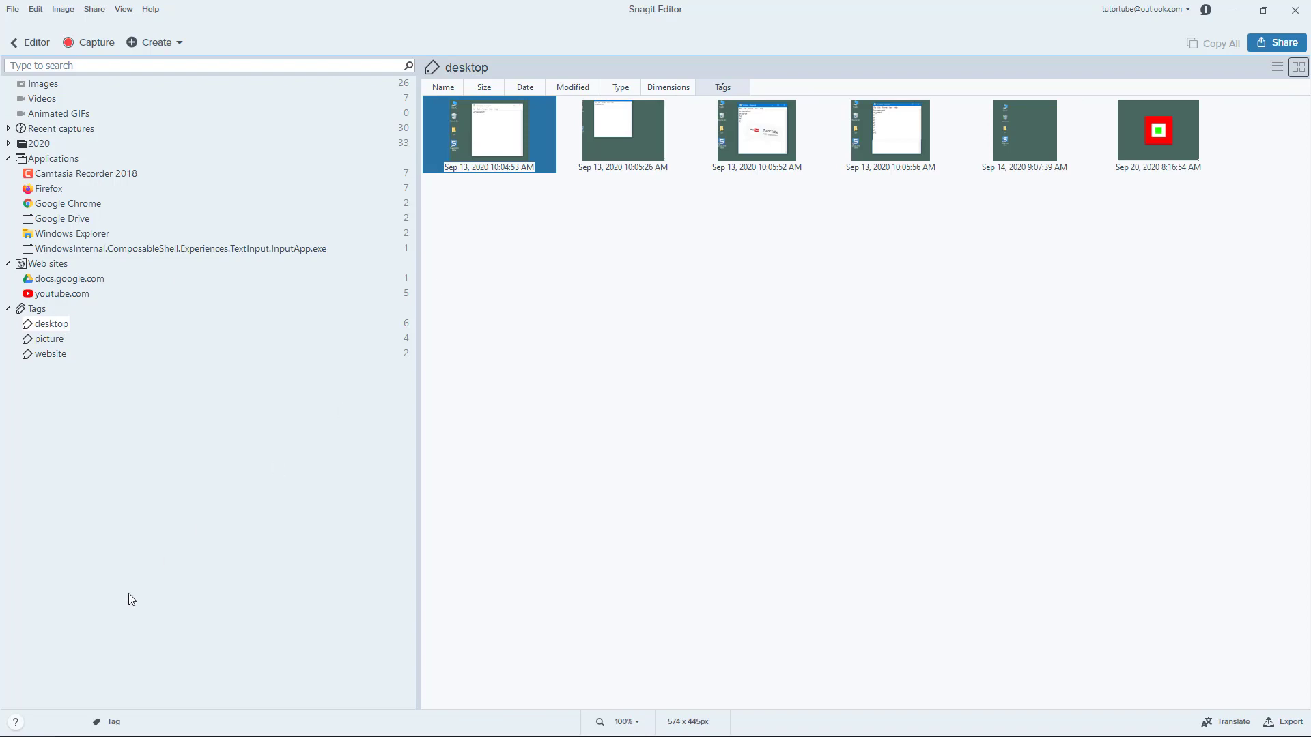
# Remove the 'desktop' tag from the Sep 13 10:04:53 AM capture and refresh the desktop tag view.
pyautogui.click(110, 722)
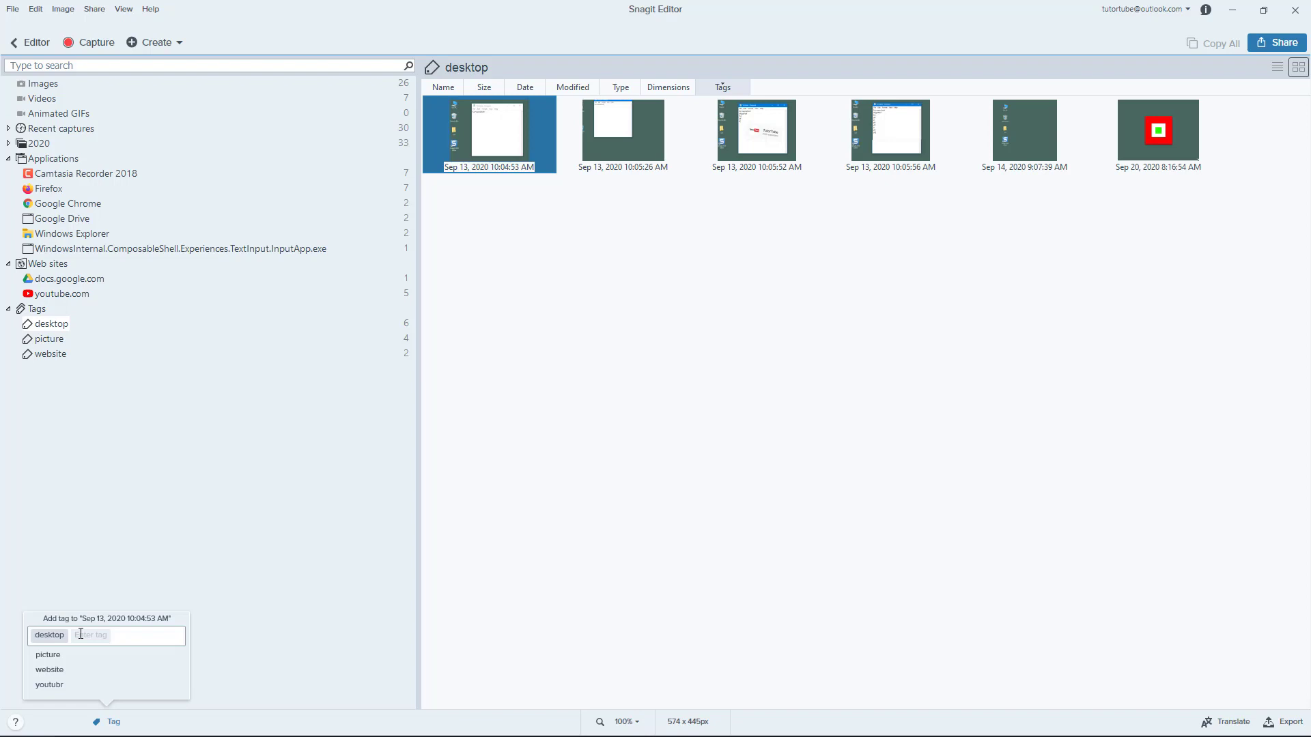
pyautogui.click(43, 641)
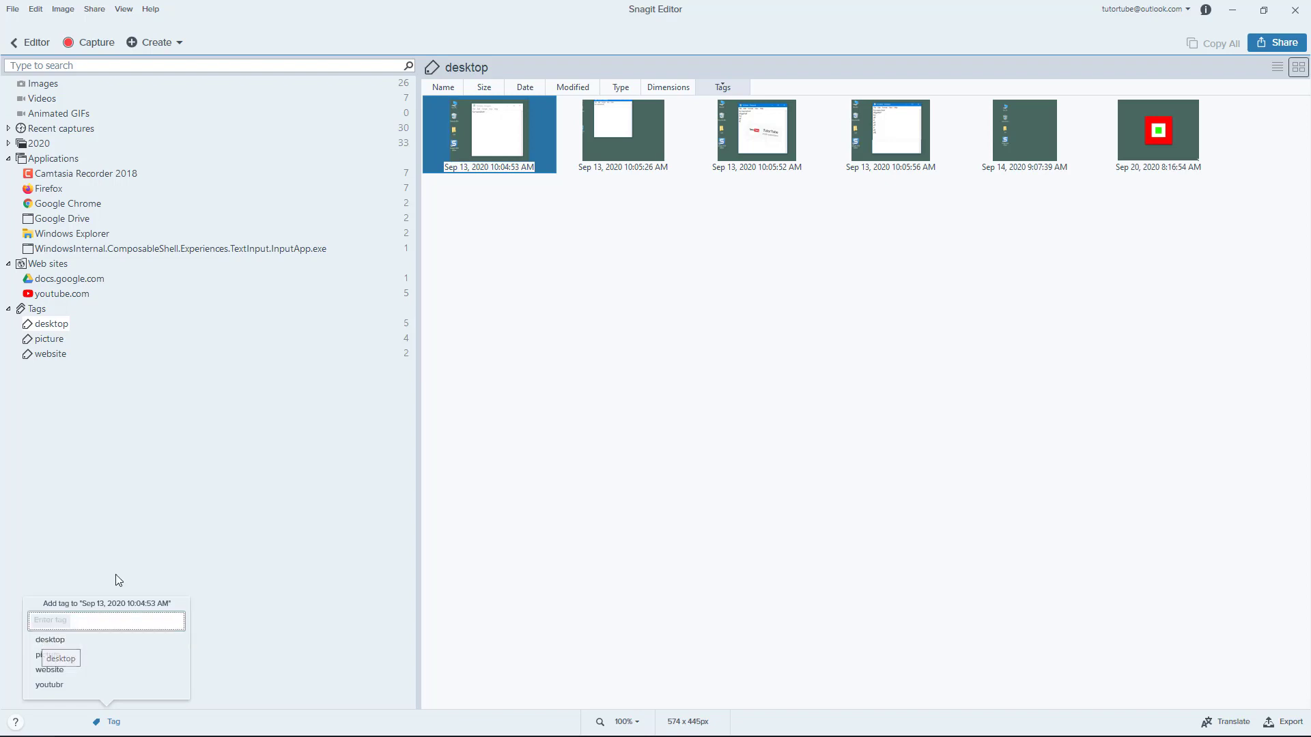
pyautogui.click(594, 395)
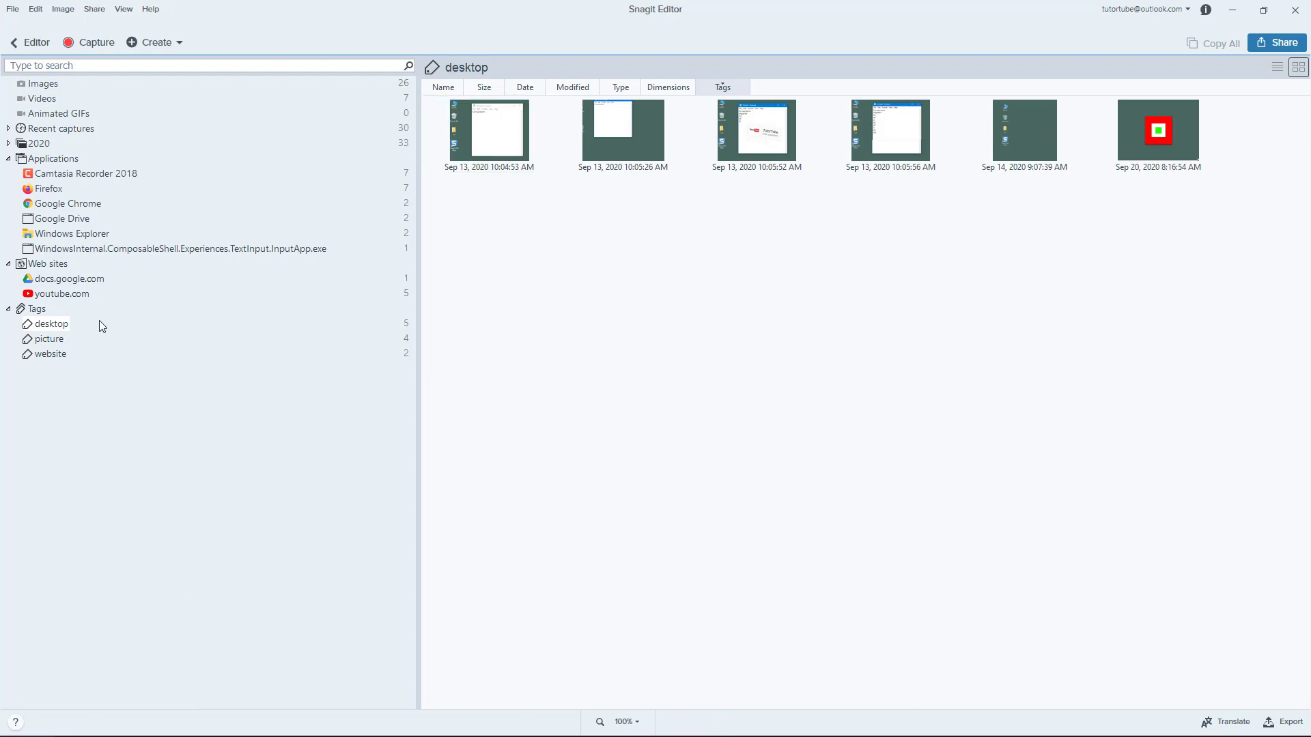
pyautogui.click(60, 338)
pyautogui.click(58, 326)
# Remove the 'desktop' tag from the Sep 13 10:05:26 AM capture, refresh the view, and return to the Editor.
pyautogui.click(478, 137)
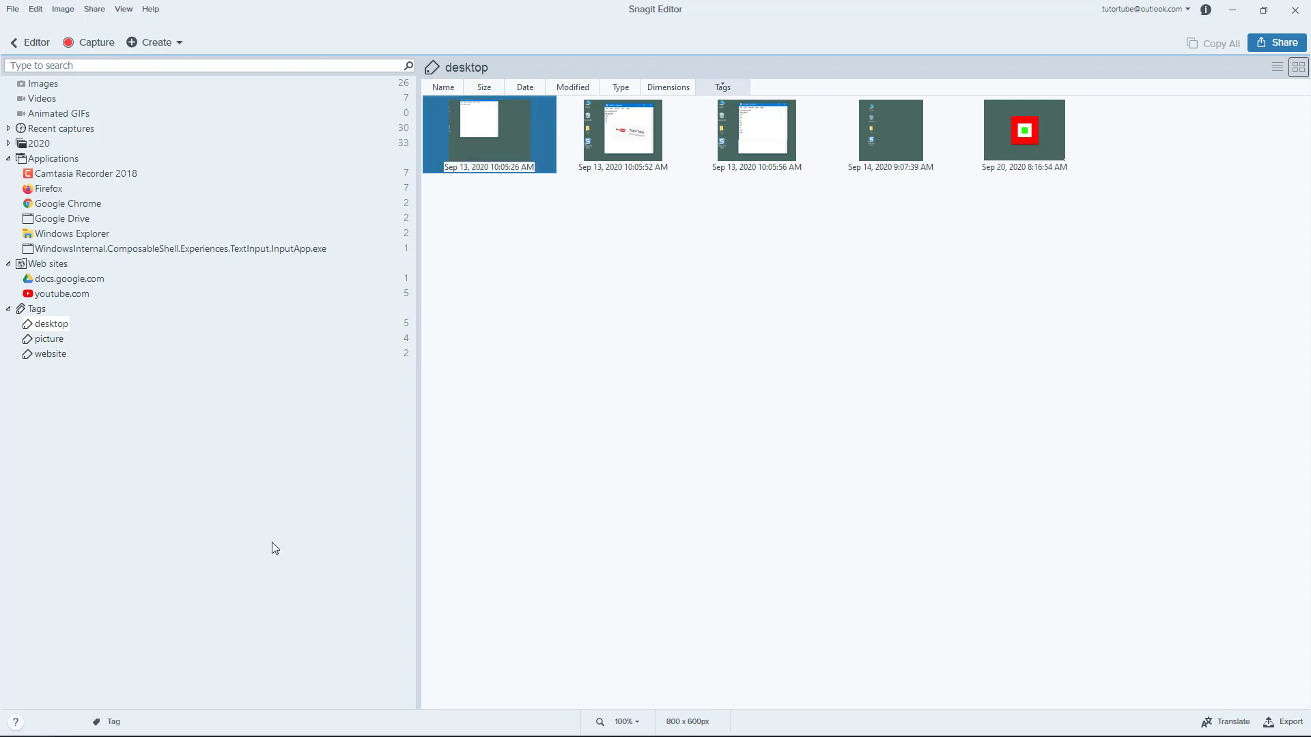
pyautogui.click(110, 722)
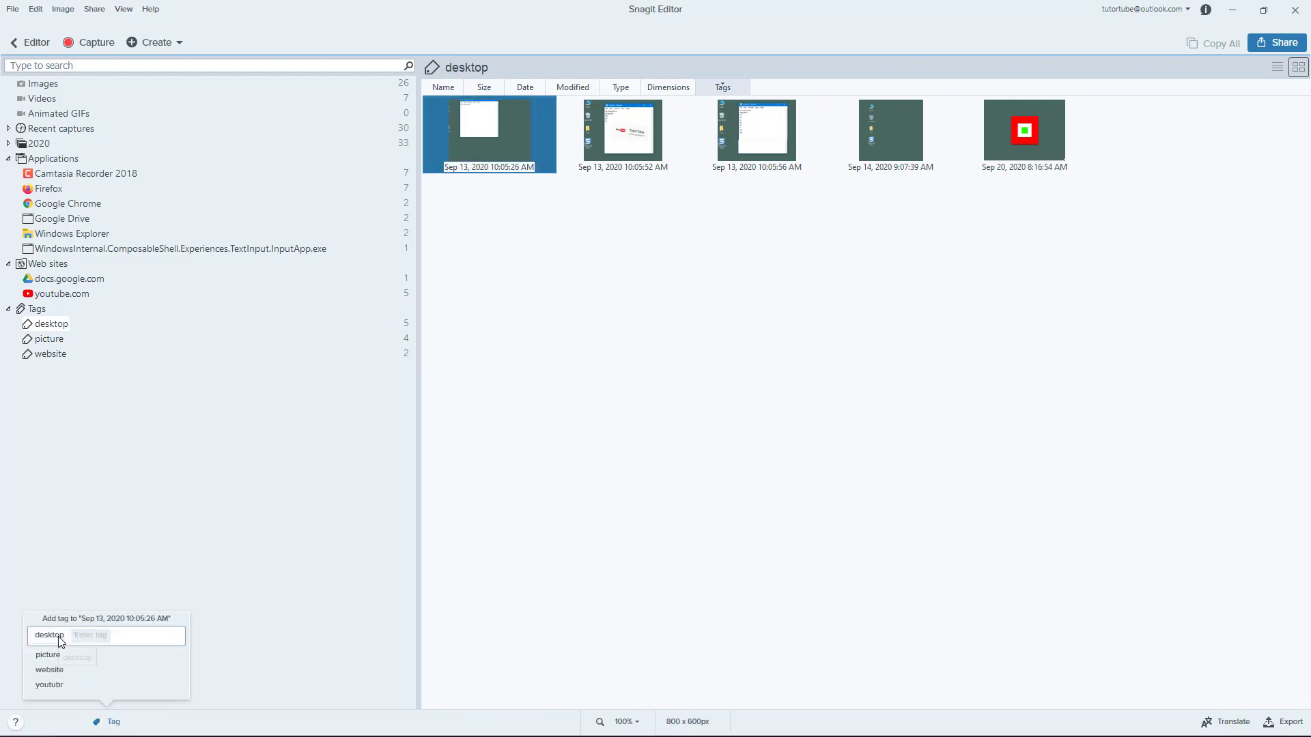
pyautogui.click(60, 638)
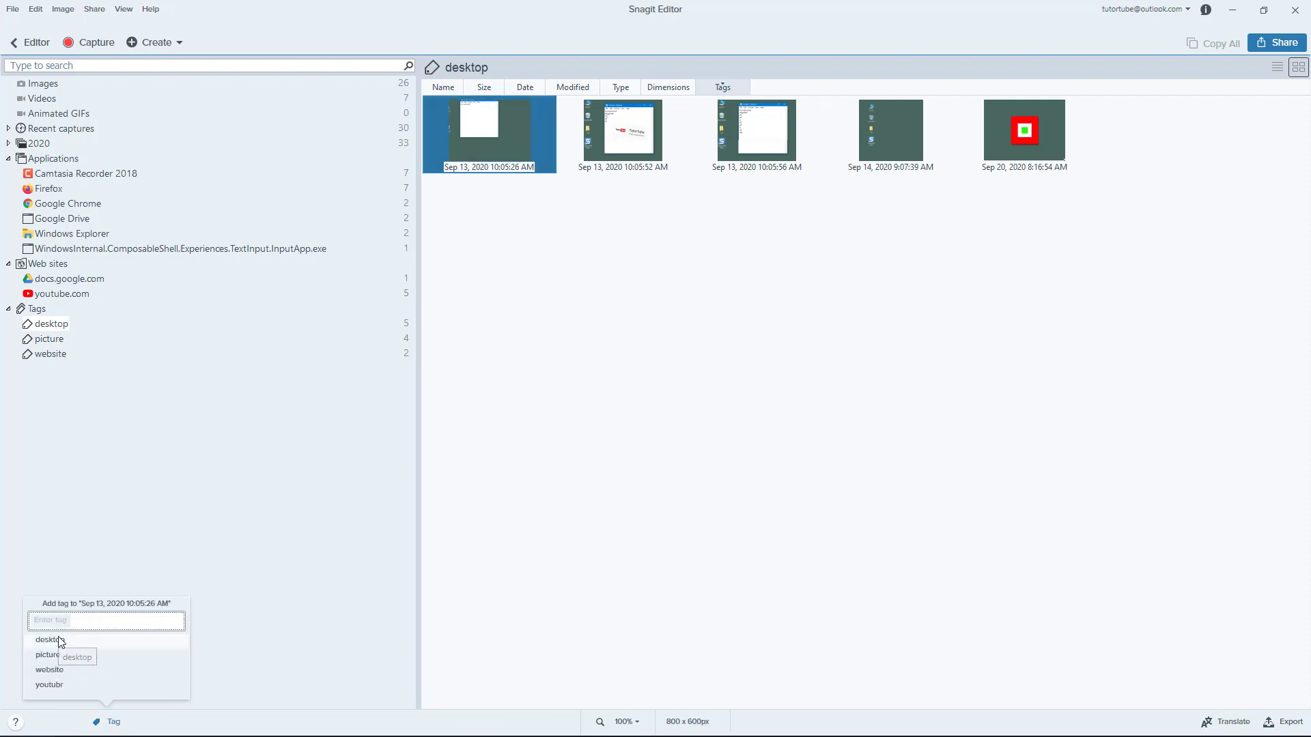
pyautogui.click(169, 620)
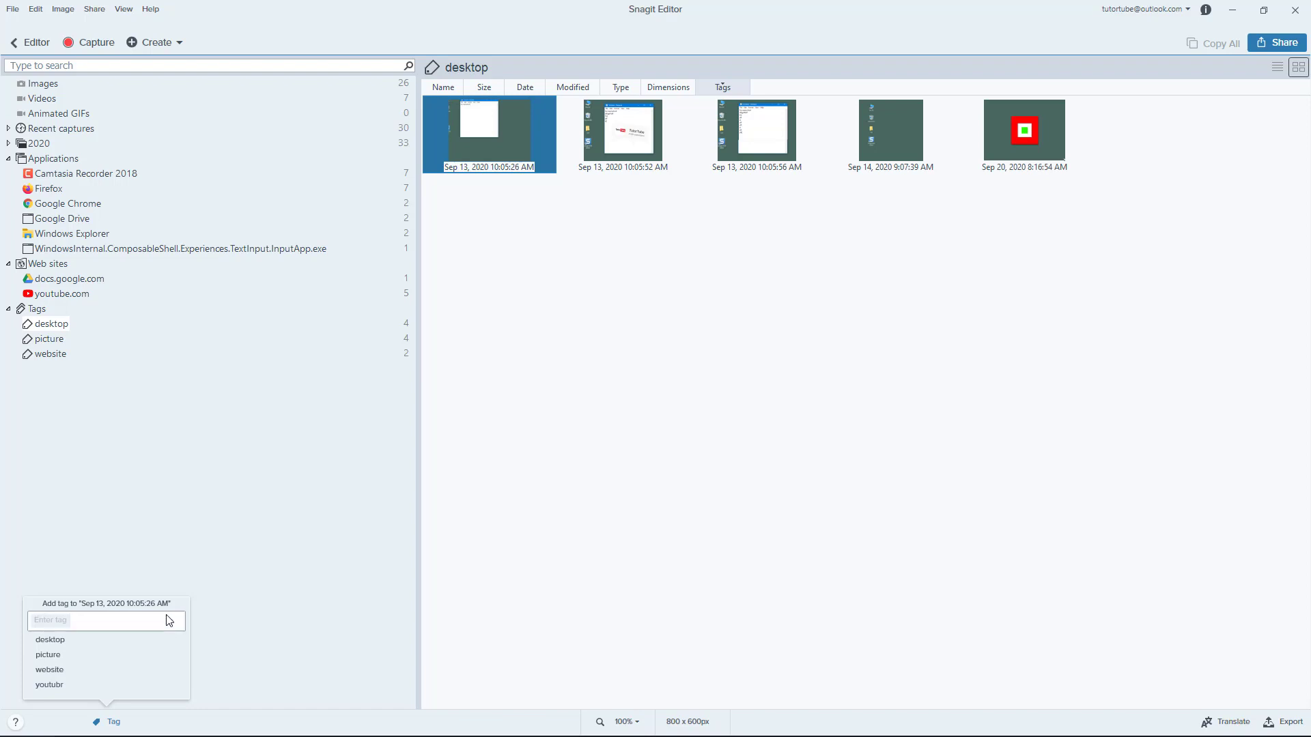
pyautogui.click(49, 342)
pyautogui.click(51, 325)
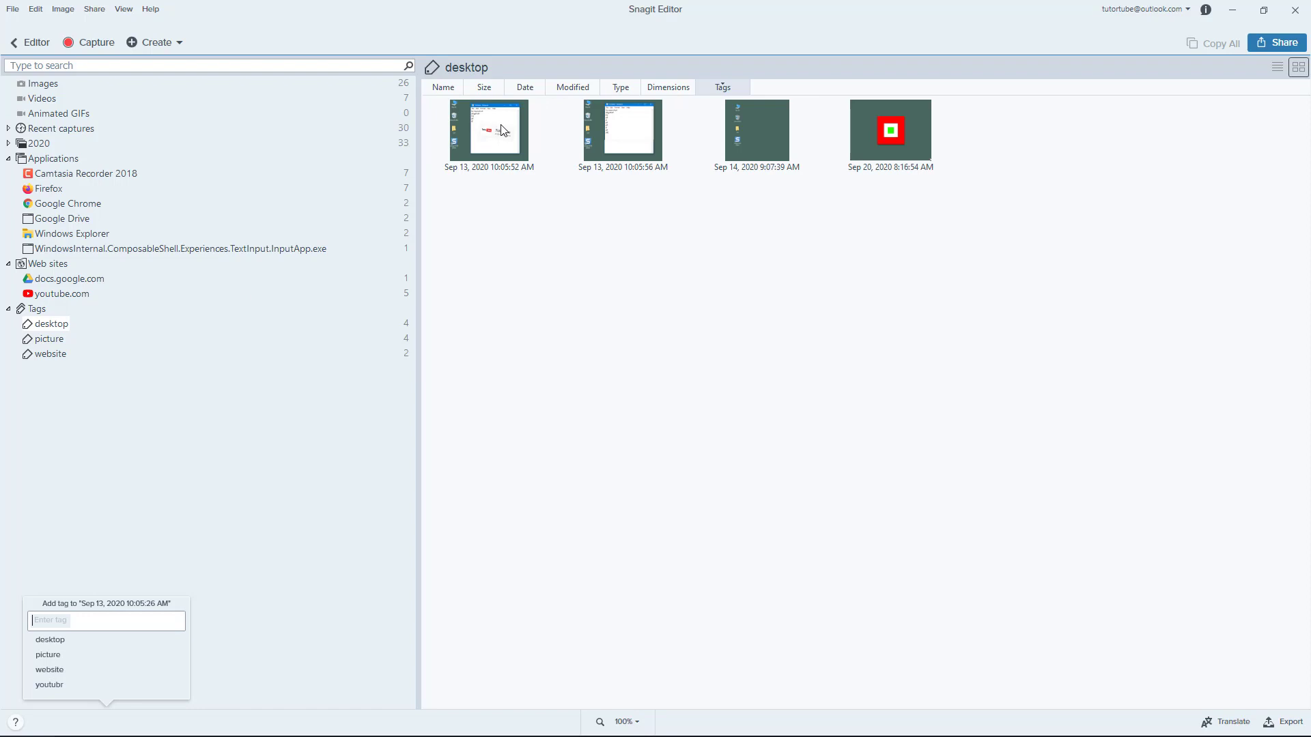
pyautogui.moveTo(473, 131)
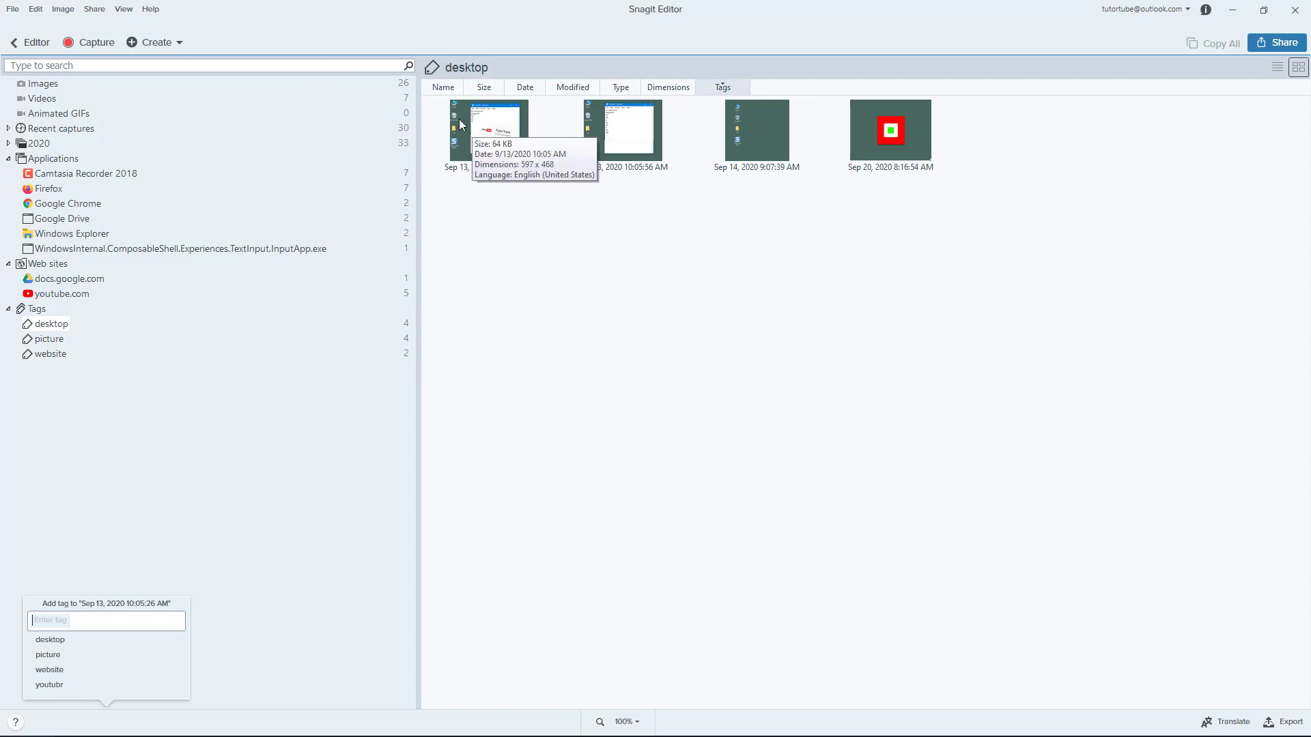
pyautogui.click(15, 43)
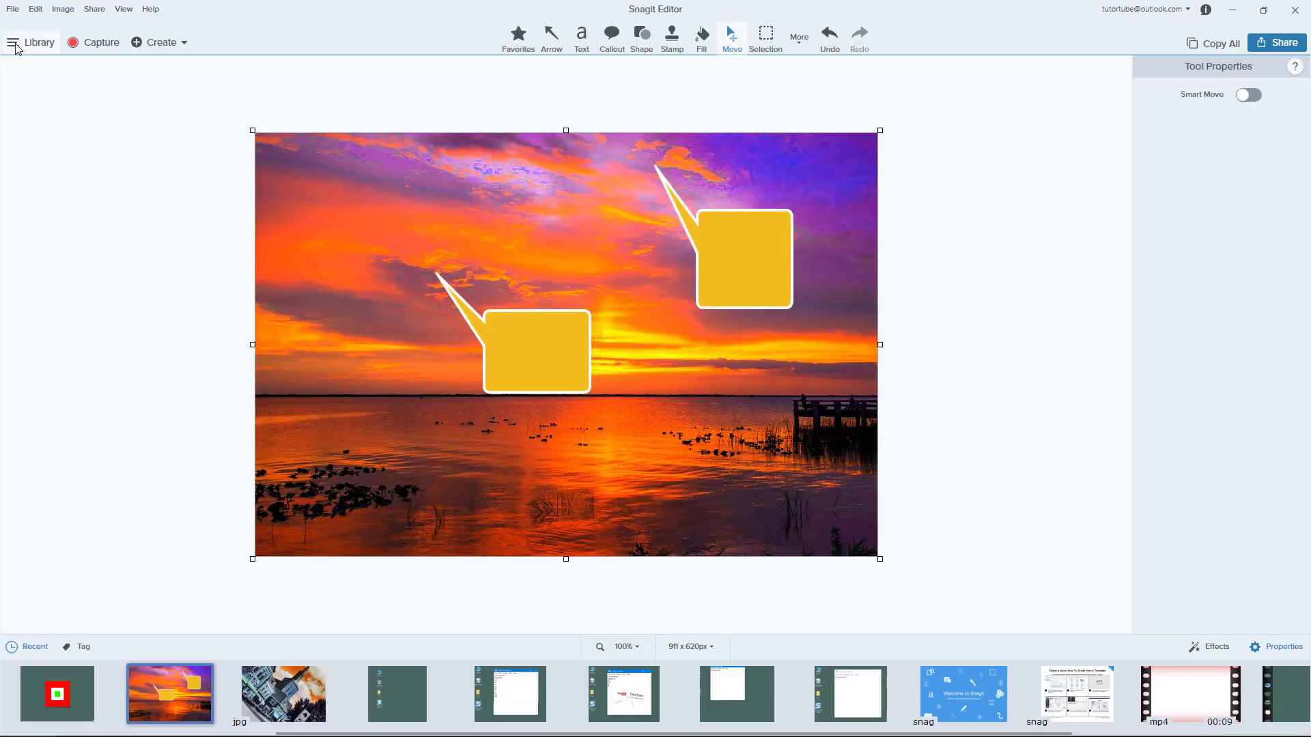